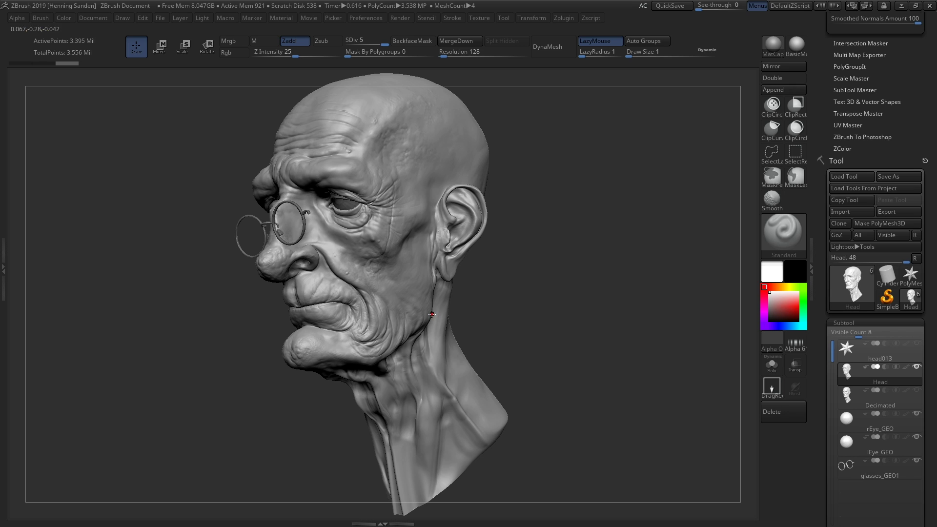
# Step: Examine the old man's head sculpt from several angles and look through its head, eye and glasses subtools
pyautogui.moveTo(413, 312)
pyautogui.mouseDown(button='right')
pyautogui.moveTo(440, 317)
pyautogui.moveTo(425, 306)
pyautogui.mouseUp(button='right')
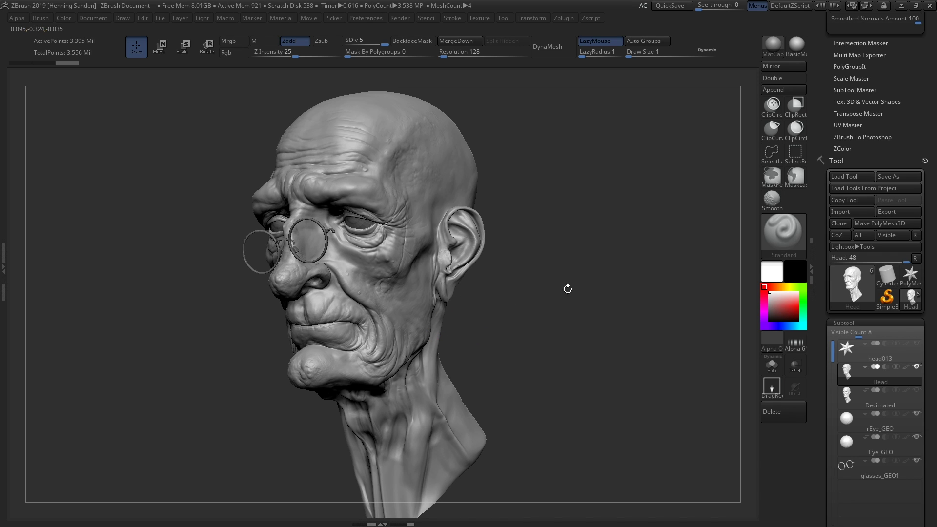
pyautogui.moveTo(822, 382); pyautogui.dragTo(820, 318)
pyautogui.click(846, 364)
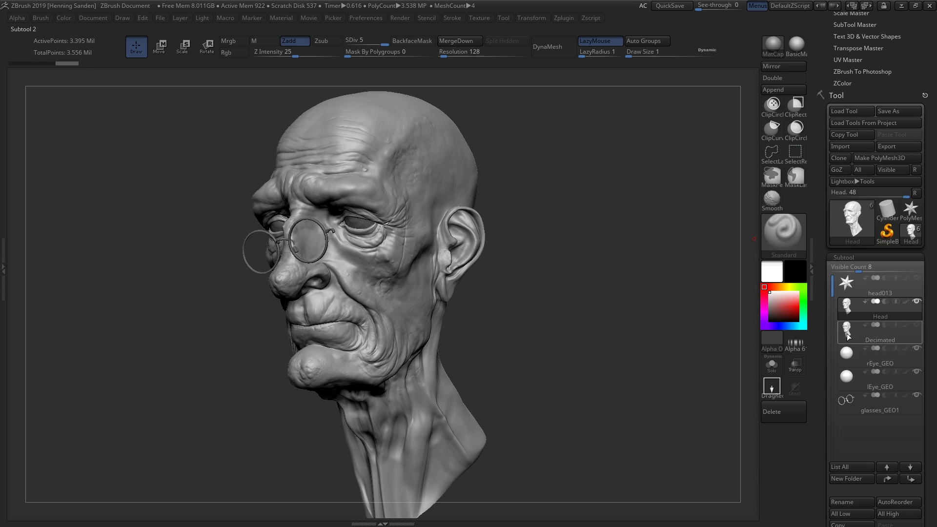
pyautogui.moveTo(845, 376)
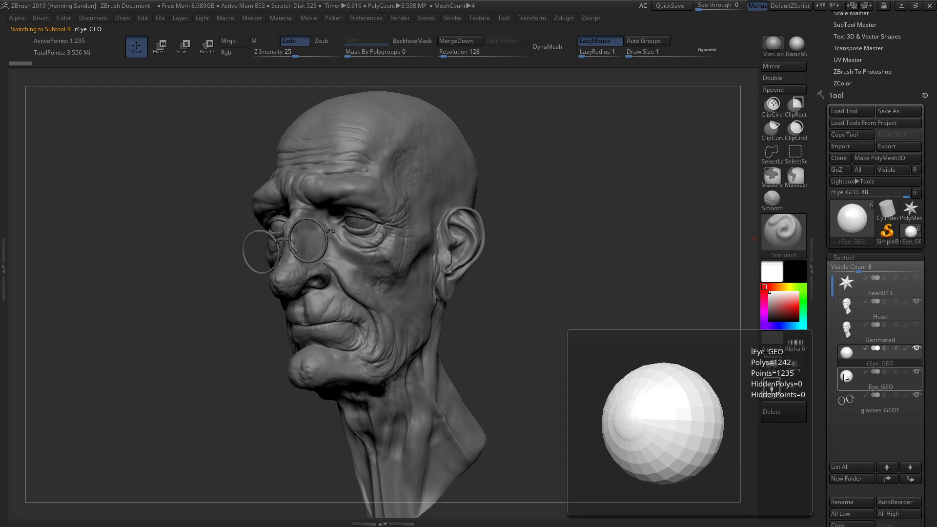
pyautogui.click(846, 400)
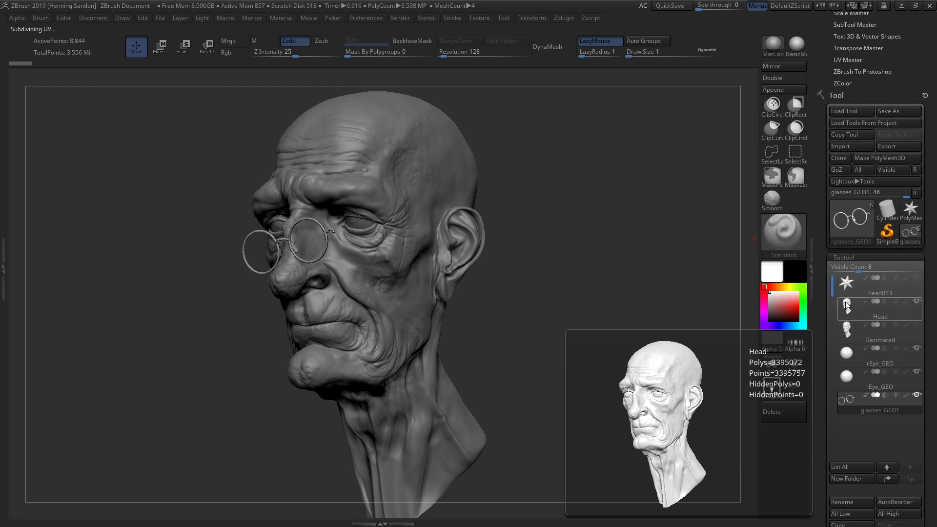
pyautogui.moveTo(419, 278); pyautogui.dragTo(443, 282, button='right')
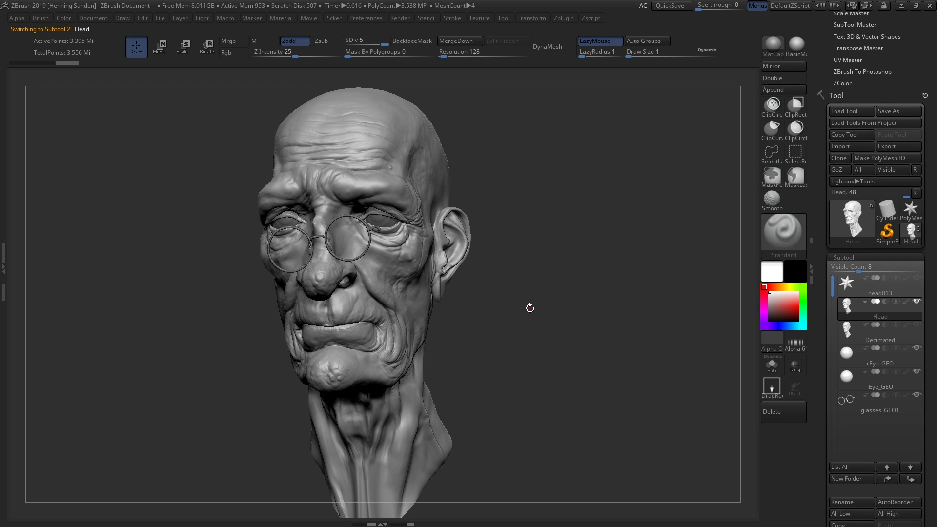
pyautogui.moveTo(475, 295); pyautogui.dragTo(460, 293)
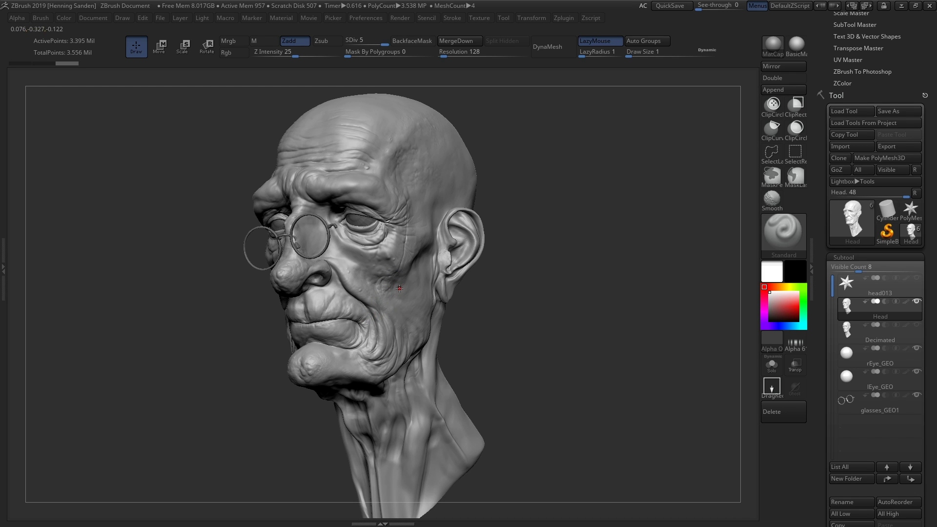
pyautogui.moveTo(401, 284); pyautogui.dragTo(397, 293, button='right')
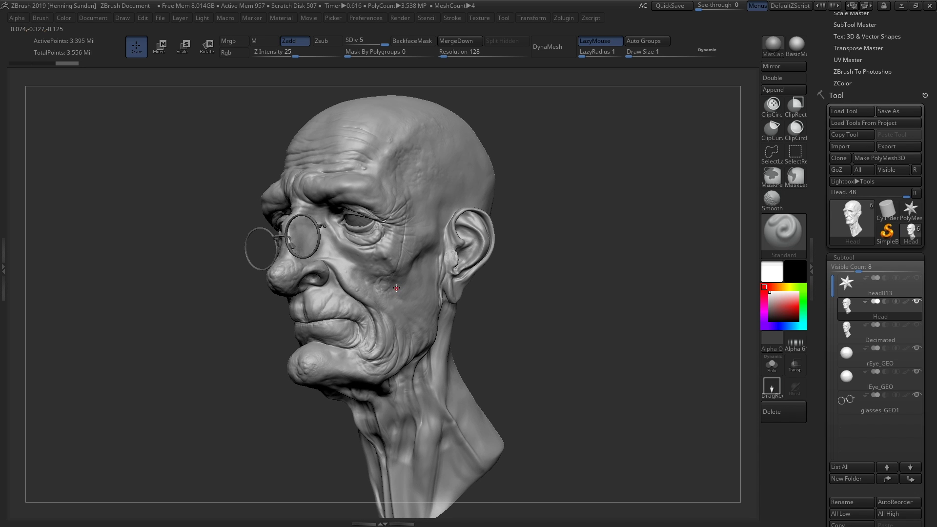
pyautogui.moveTo(398, 283)
pyautogui.mouseDown(button='right')
pyautogui.moveTo(394, 267)
pyautogui.moveTo(396, 280)
pyautogui.mouseUp(button='right')
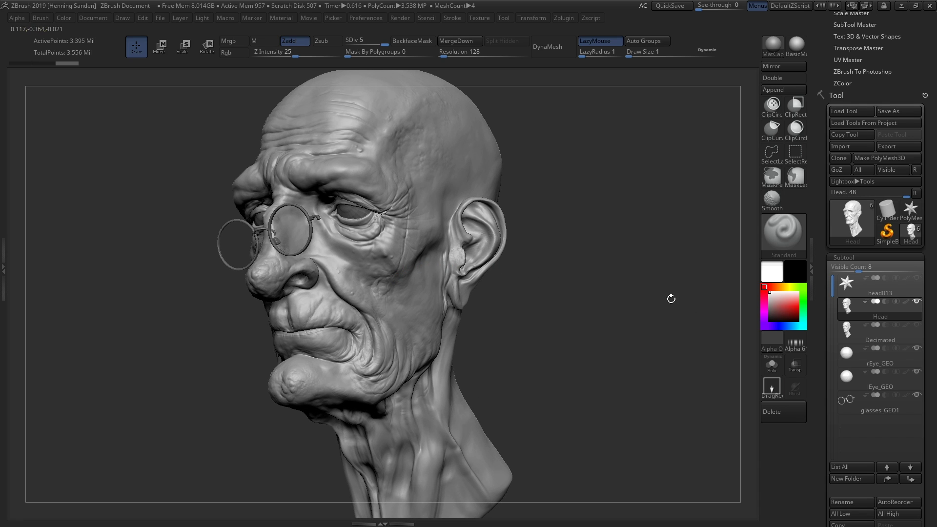
# Step: Make the Decimated head the active subtool and hide the original Head subtool
pyautogui.click(842, 337)
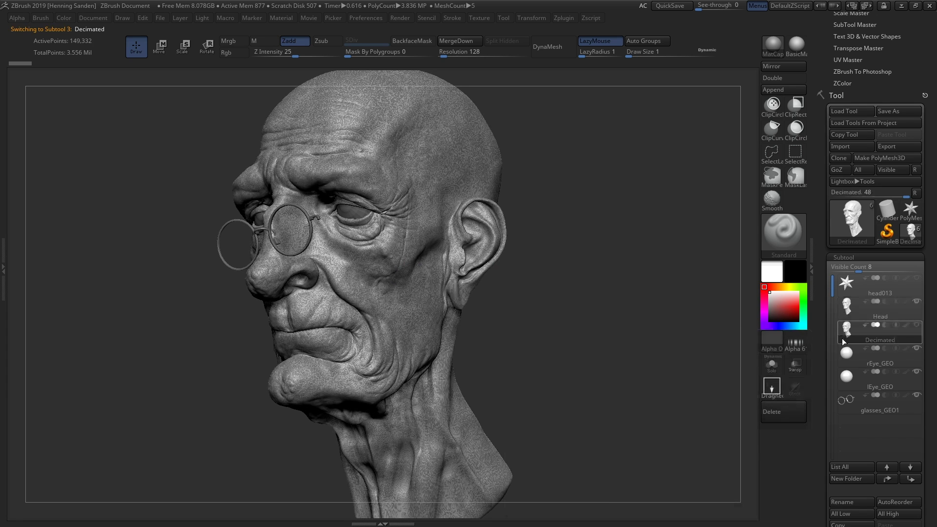
pyautogui.click(916, 303)
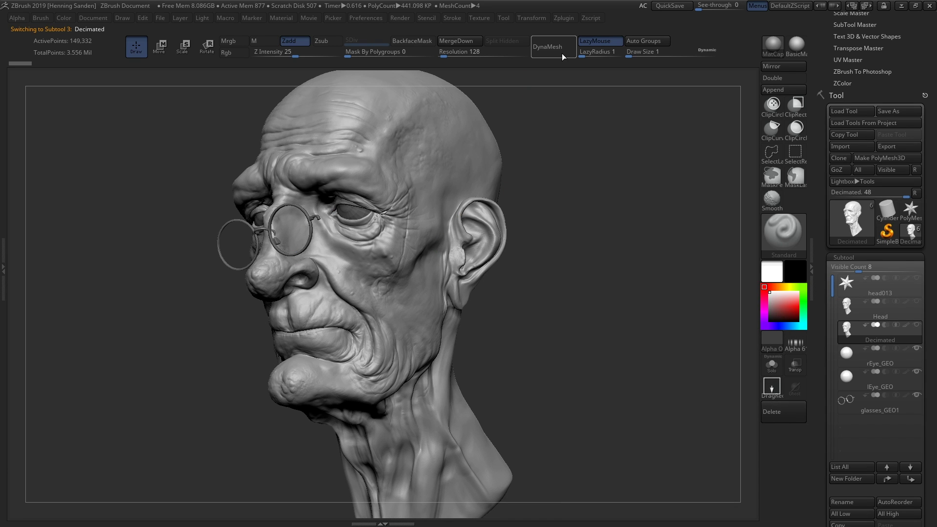
# Step: Dock the Zplugin palette and enable Keep UVs in the Decimation Master options
pyautogui.click(564, 18)
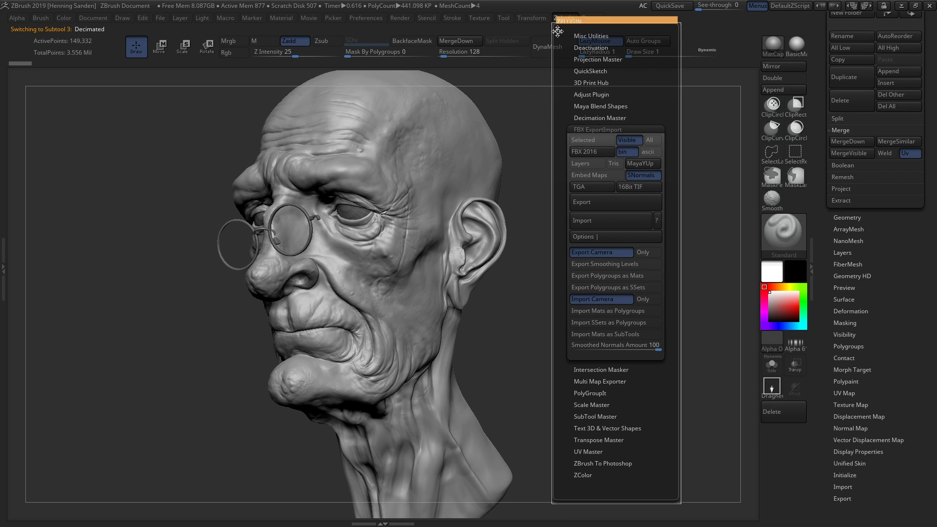
pyautogui.click(557, 32)
pyautogui.moveTo(902, 60); pyautogui.dragTo(901, 171)
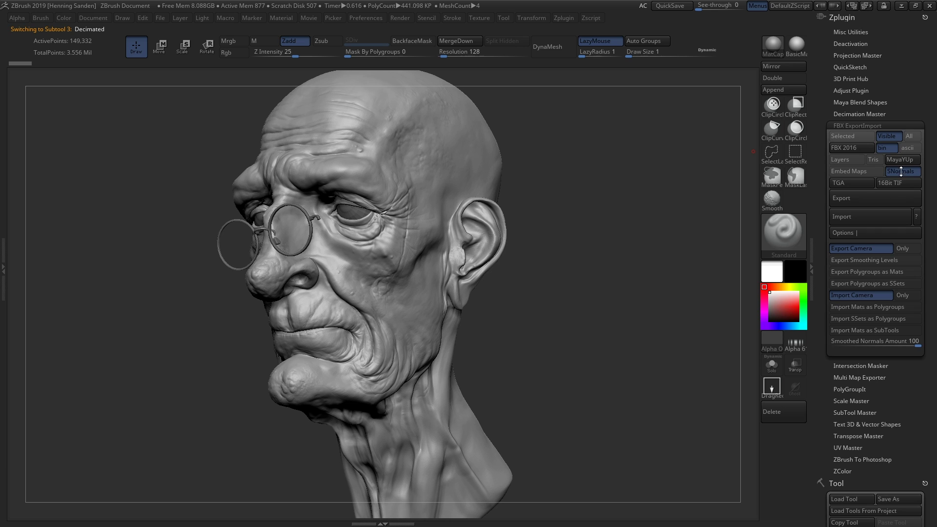
pyautogui.click(857, 125)
pyautogui.click(859, 114)
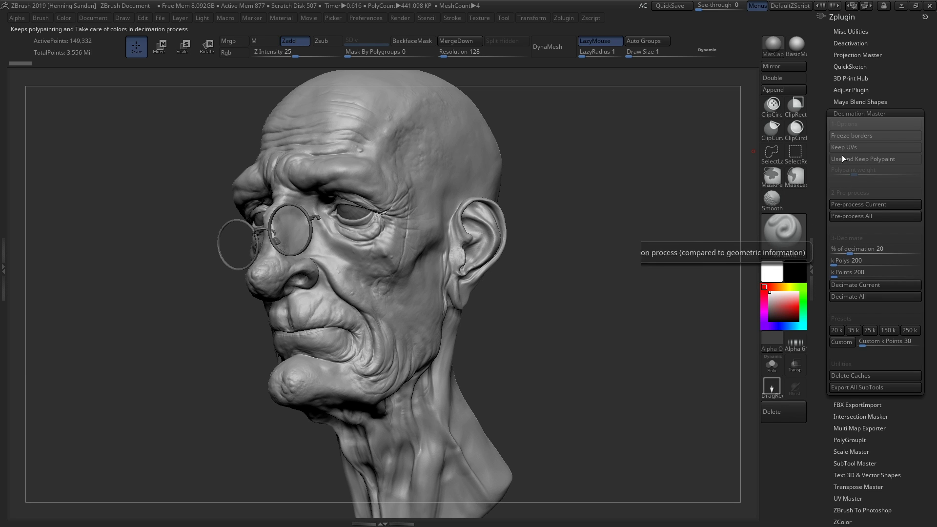
pyautogui.click(853, 146)
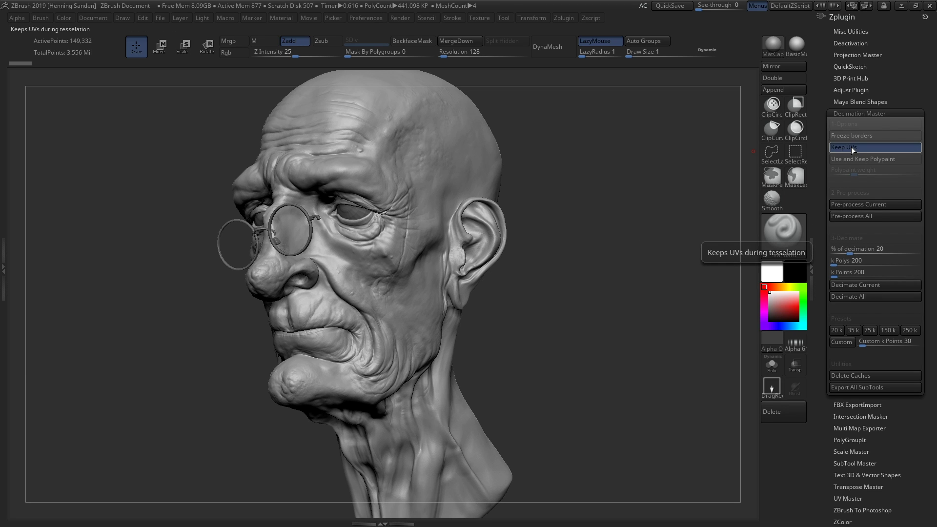
pyautogui.click(890, 334)
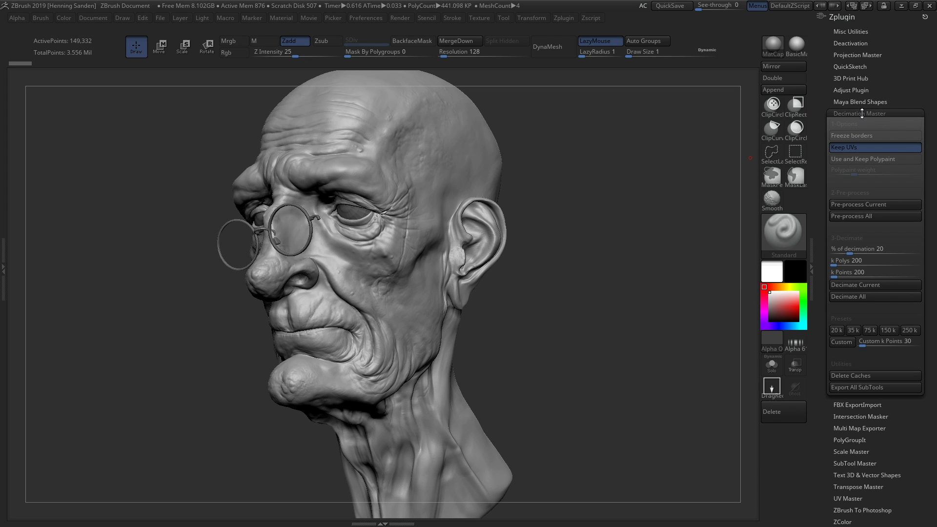
pyautogui.moveTo(862, 113); pyautogui.dragTo(861, 109)
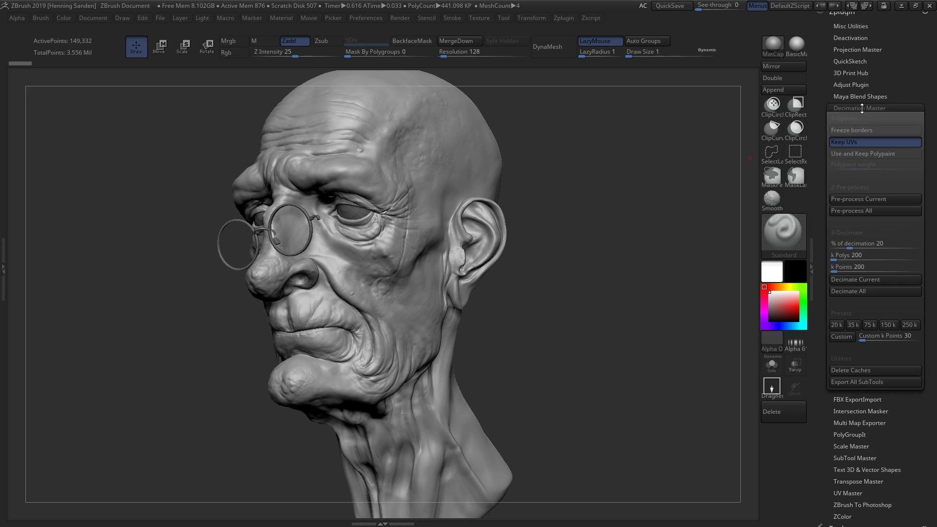
pyautogui.click(857, 111)
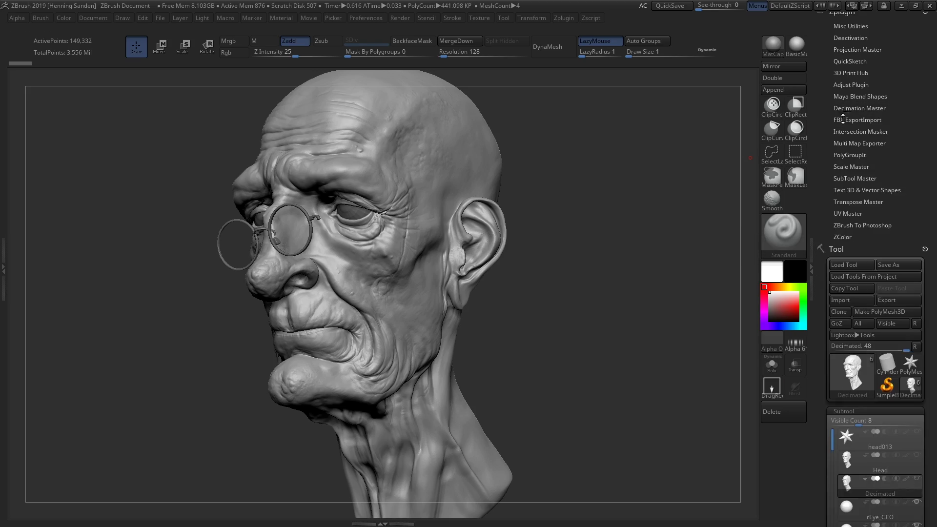
# Step: Examine the decimated head up close with its wireframe shown, and compare it with the plain shaded surface
pyautogui.hotkey('shift', 'f')
pyautogui.keyDown('ctrl'); pyautogui.moveTo(389, 258); pyautogui.dragTo(461, 308, button='right'); pyautogui.keyUp('ctrl')
pyautogui.moveTo(437, 279)
pyautogui.keyDown('alt'); pyautogui.mouseDown(button='right')
pyautogui.moveTo(477, 327)
pyautogui.moveTo(504, 391)
pyautogui.mouseUp(button='right'); pyautogui.keyUp('alt')
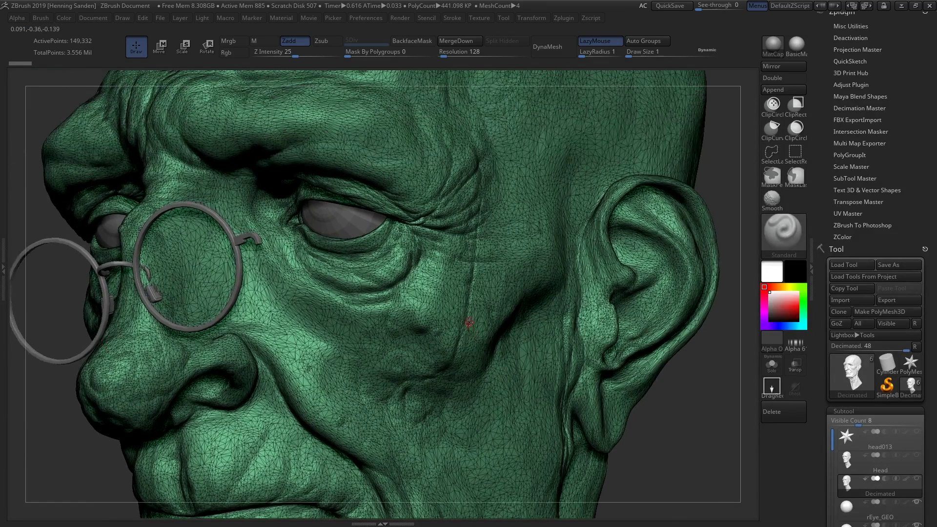
pyautogui.click(418, 327)
pyautogui.hotkey('shift', 'f')
pyautogui.moveTo(445, 334)
pyautogui.mouseDown(button='right')
pyautogui.moveTo(437, 307)
pyautogui.moveTo(434, 338)
pyautogui.mouseUp(button='right')
pyautogui.moveTo(420, 401); pyautogui.dragTo(447, 327, button='right')
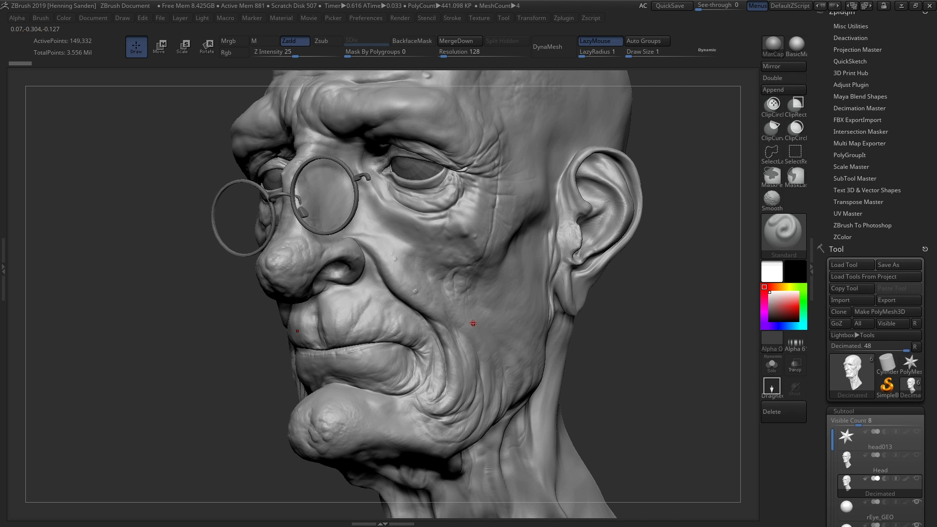
pyautogui.keyDown('ctrl'); pyautogui.moveTo(475, 326); pyautogui.dragTo(654, 339, button='right'); pyautogui.keyUp('ctrl')
# Step: Merge the visible head, eyes and glasses subtools into one new tool with UVs kept
pyautogui.moveTo(821, 414); pyautogui.dragTo(819, 328)
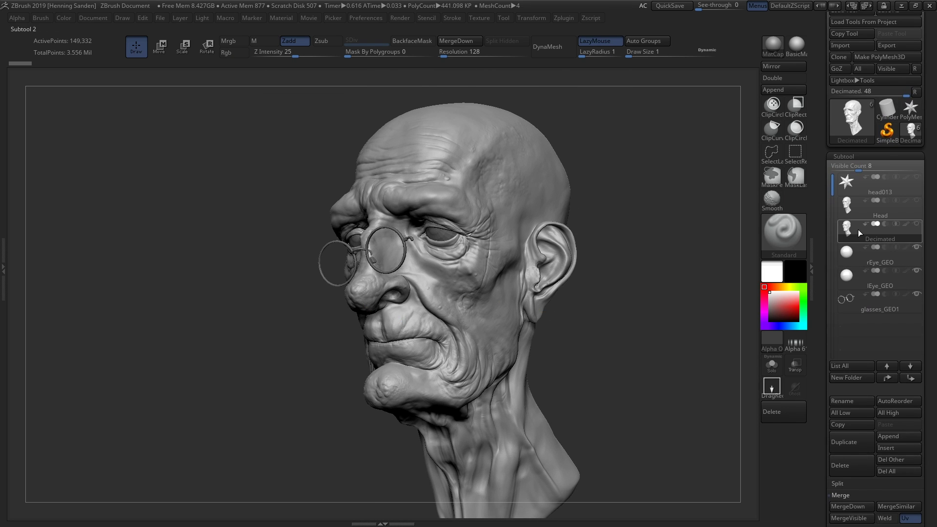
pyautogui.moveTo(855, 231)
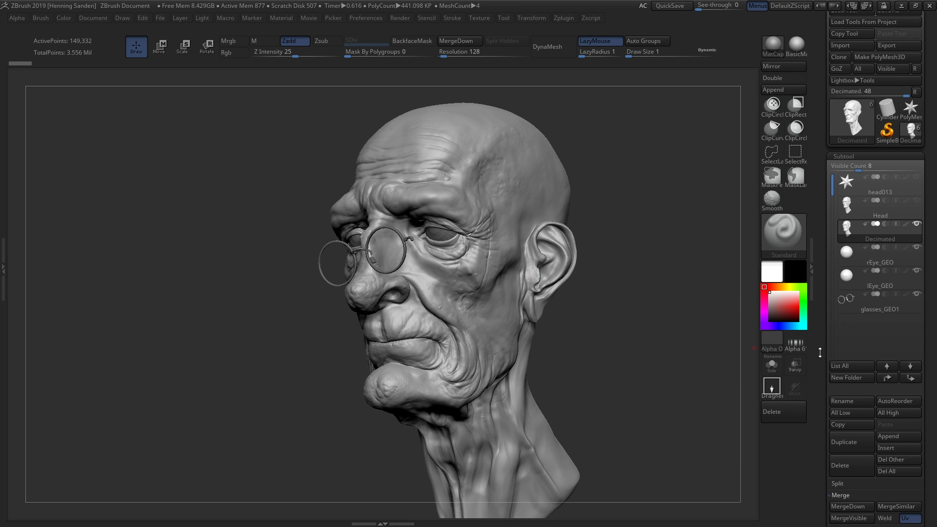
pyautogui.moveTo(820, 317); pyautogui.dragTo(820, 269)
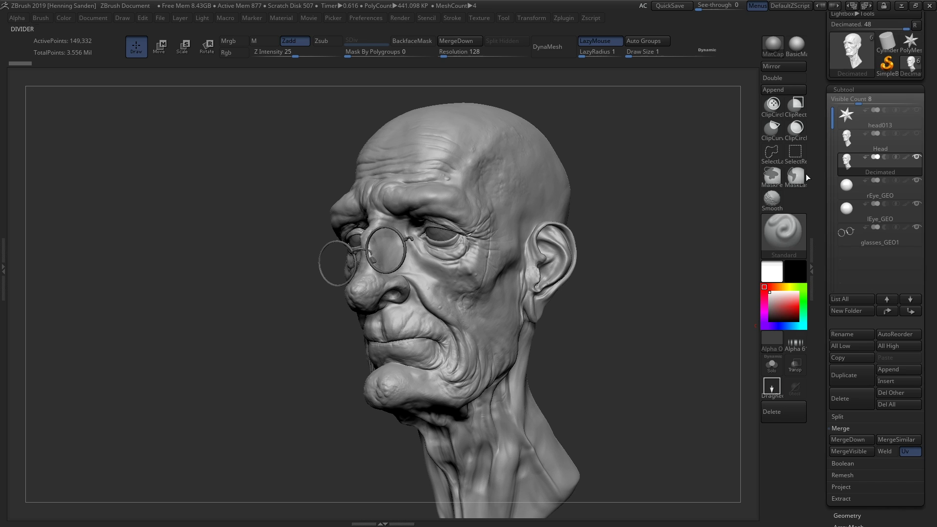
pyautogui.moveTo(821, 432); pyautogui.dragTo(822, 422)
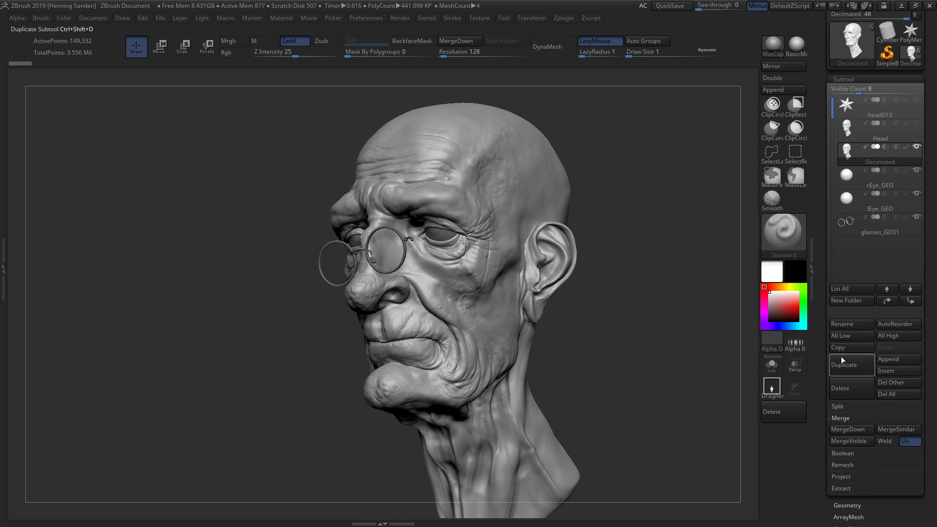
pyautogui.click(852, 443)
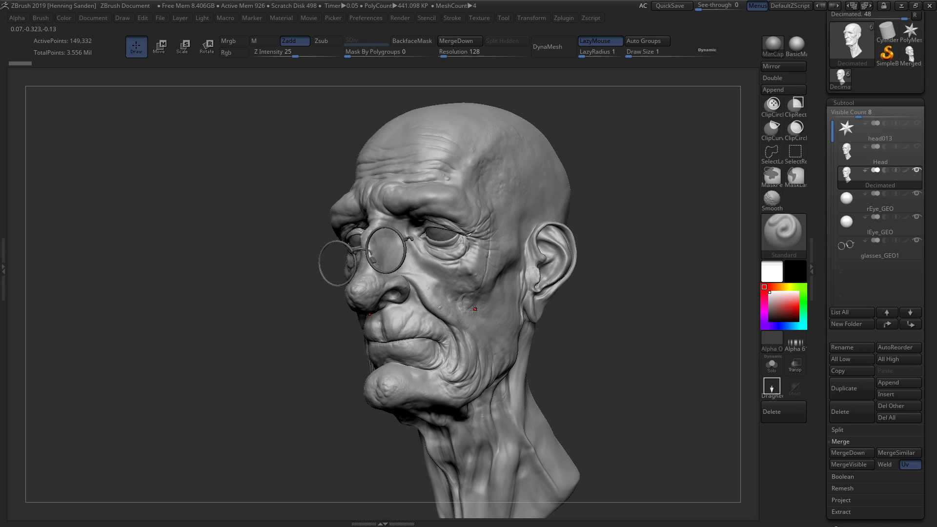
# Step: Switch to the Merged_Decimated tool and display its wireframe with polygroup colours on the face and glasses
pyautogui.moveTo(897, 63)
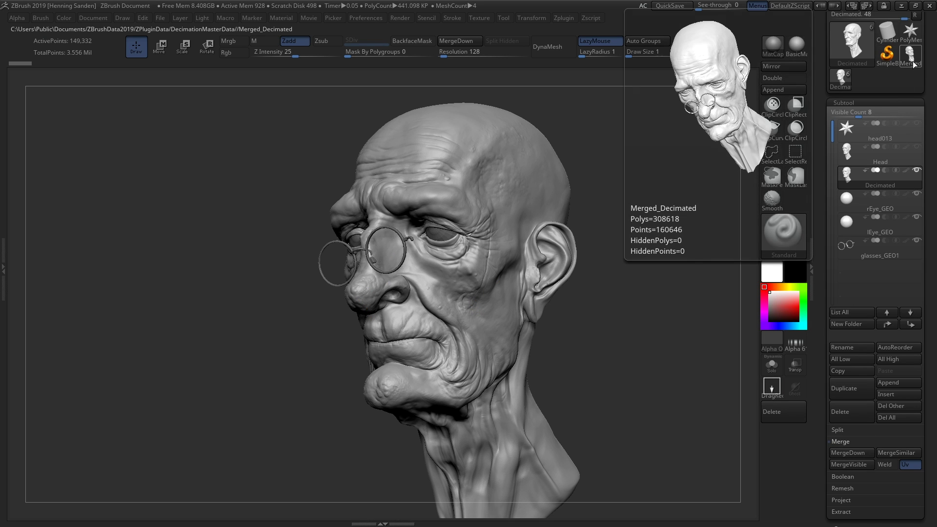
pyautogui.click(915, 64)
pyautogui.moveTo(512, 264); pyautogui.dragTo(524, 289, button='right')
pyautogui.hotkey('shift', 'f')
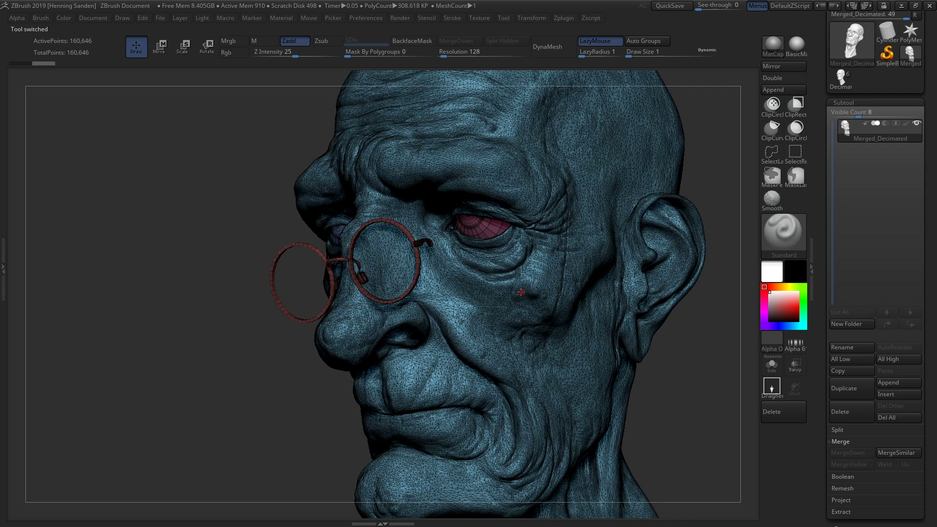
pyautogui.hotkey('shift', 'f')
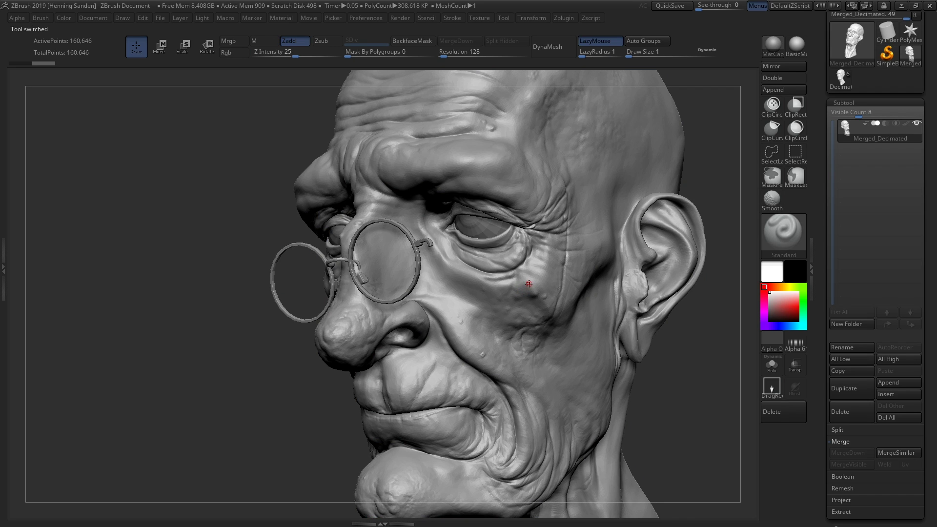
pyautogui.hotkey('shift', 'f')
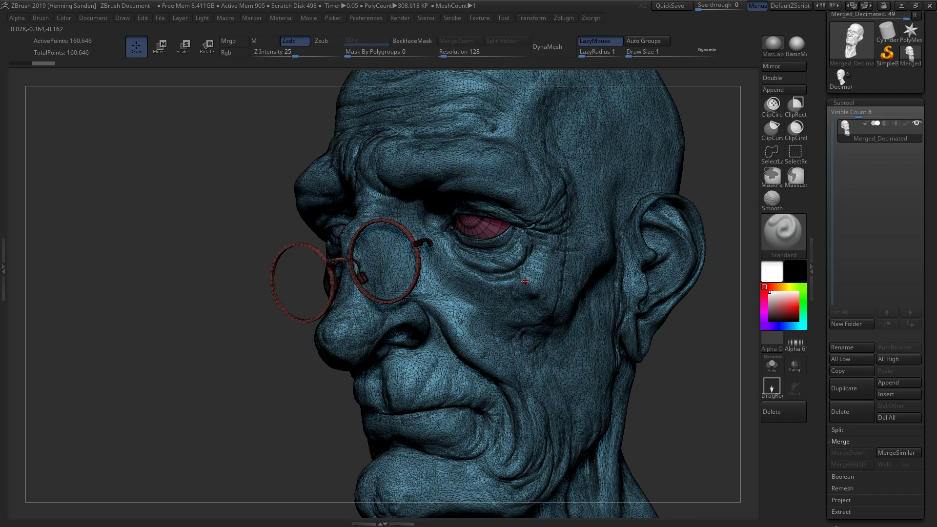
pyautogui.moveTo(515, 240); pyautogui.dragTo(496, 268, button='right')
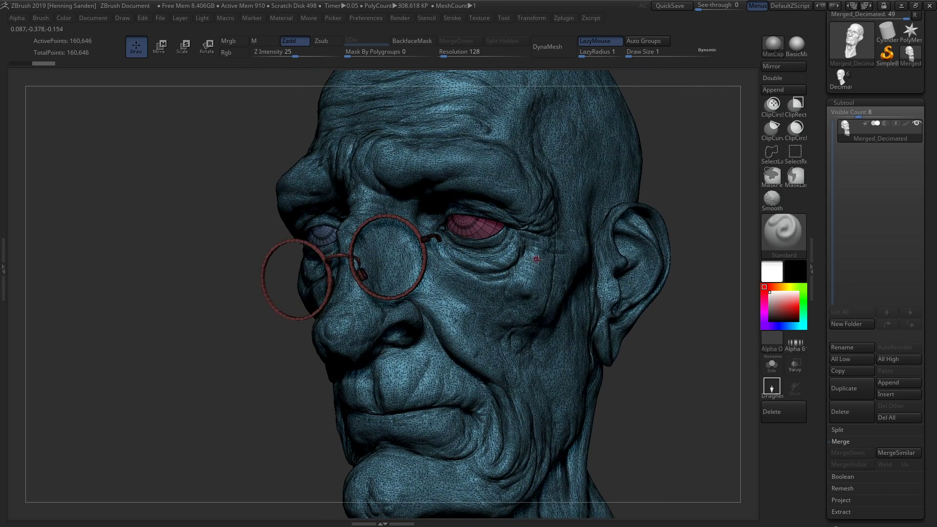
# Step: Try Auto Groups on the merged mesh to give each separate piece of geometry its own polygroup
pyautogui.moveTo(822, 366); pyautogui.dragTo(822, 352)
pyautogui.scroll(-10, 822, 352)
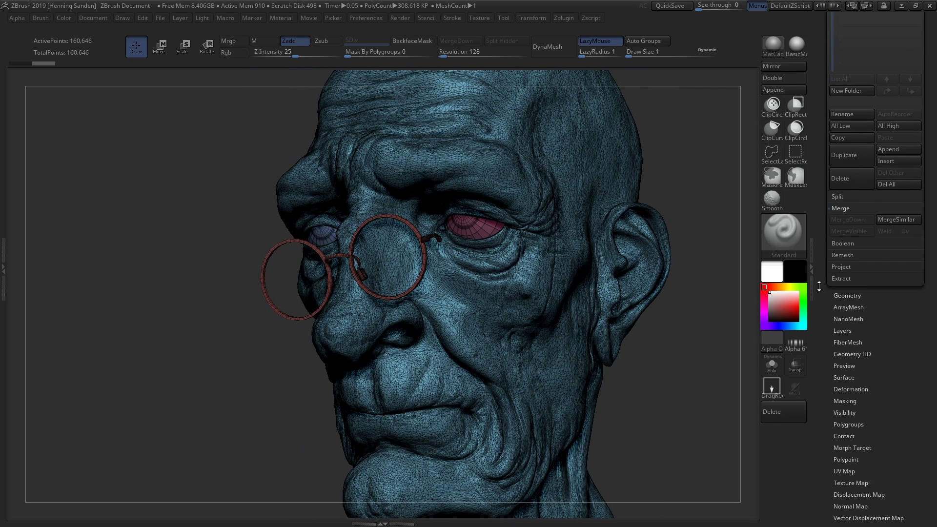
pyautogui.click(841, 370)
pyautogui.click(849, 361)
pyautogui.moveTo(905, 272); pyautogui.dragTo(905, 323)
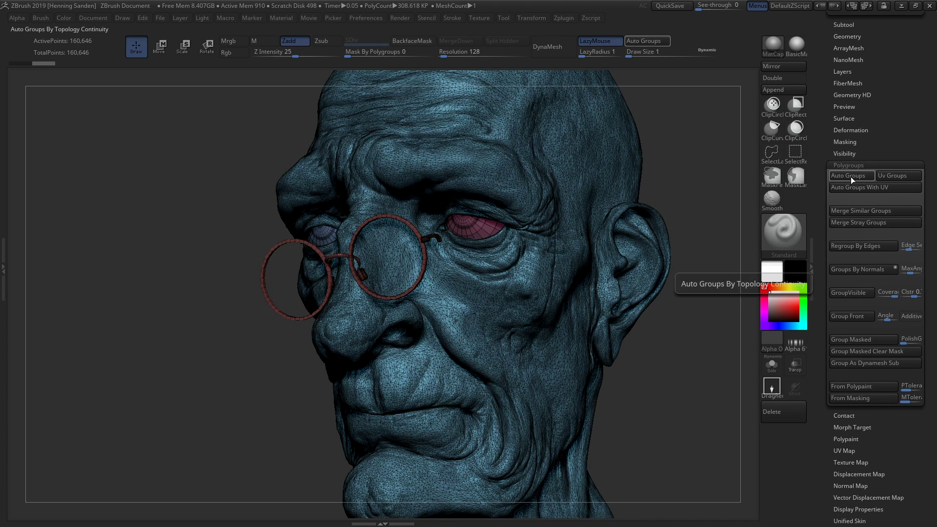
pyautogui.click(850, 177)
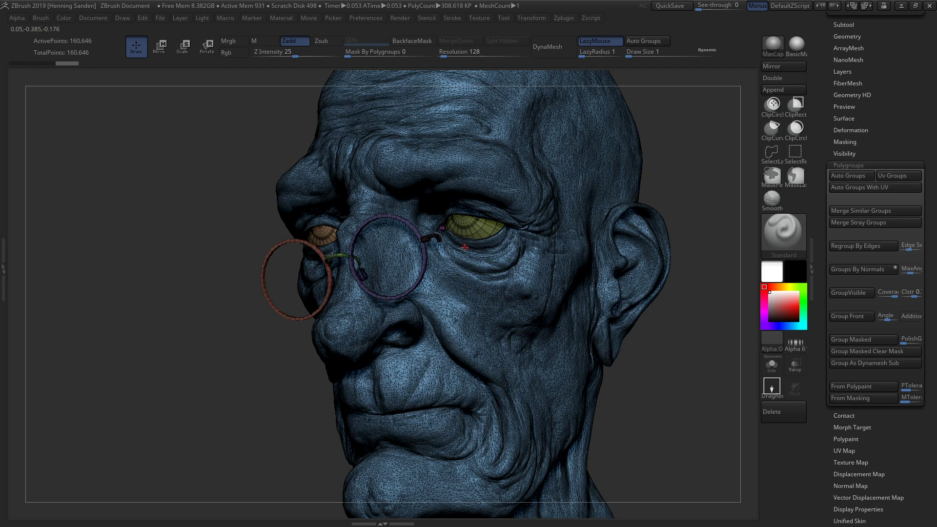
pyautogui.keyDown('ctrl'); pyautogui.moveTo(330, 255); pyautogui.dragTo(454, 327, button='right'); pyautogui.keyUp('ctrl')
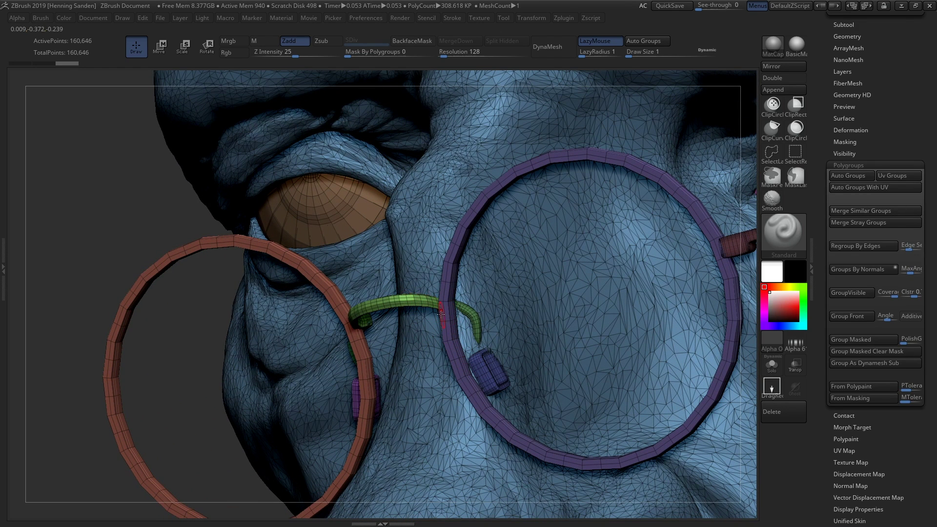
# Step: Undo the automatic grouping of the merged mesh
pyautogui.press('ctrl')
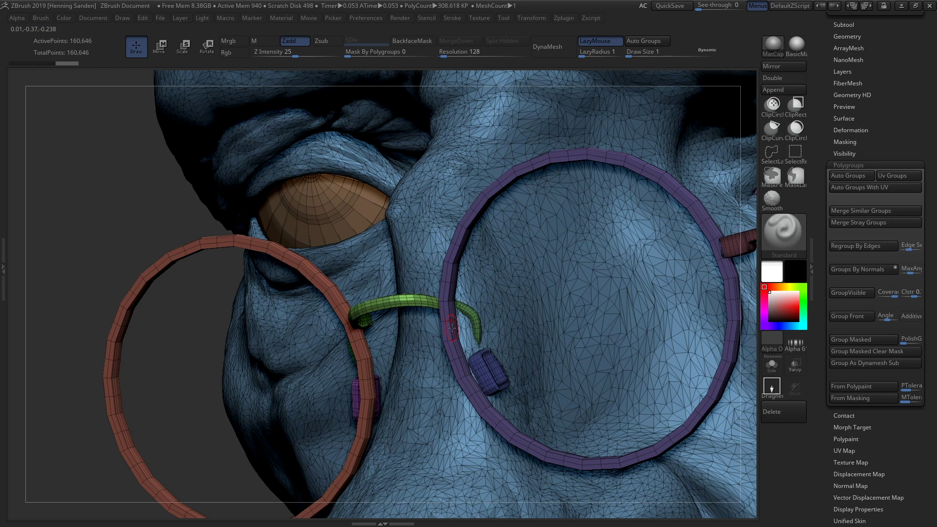
pyautogui.hotkey('ctrl', 'z')
pyautogui.keyDown('alt'); pyautogui.moveTo(477, 326); pyautogui.dragTo(460, 220, button='right'); pyautogui.keyUp('alt')
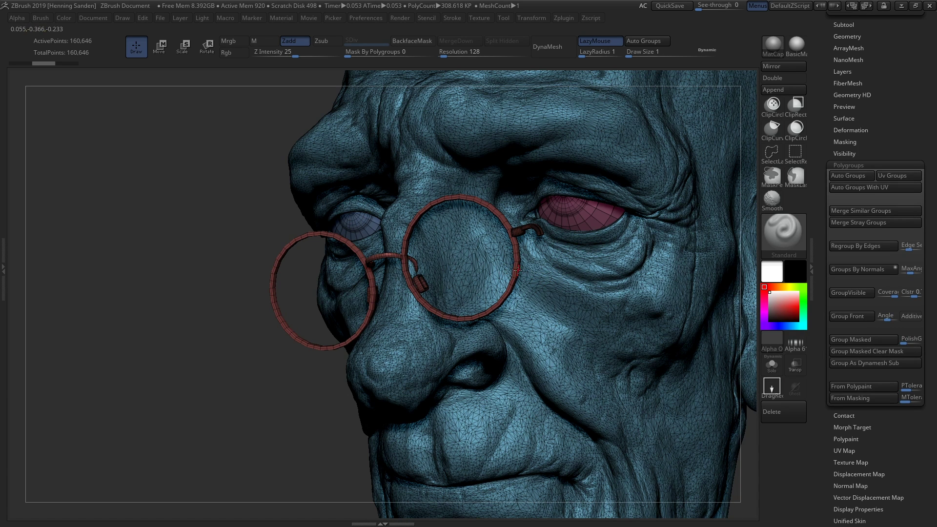
# Step: Isolate the two eyeballs of the merged mesh by hiding the head and glasses polygroups
pyautogui.keyDown('ctrl'); pyautogui.moveTo(518, 270); pyautogui.dragTo(517, 260, button='right'); pyautogui.keyUp('ctrl')
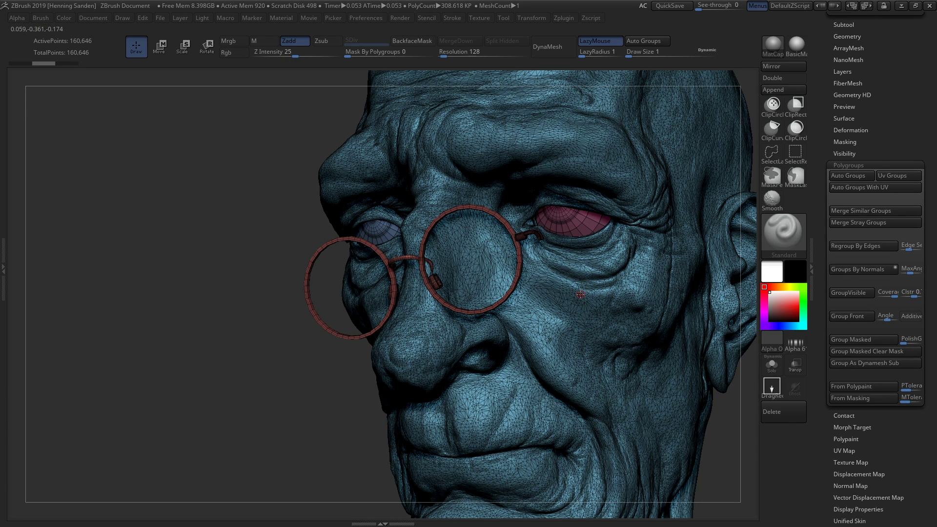
pyautogui.keyDown('alt'); pyautogui.moveTo(576, 297); pyautogui.dragTo(511, 274, button='right'); pyautogui.keyUp('alt')
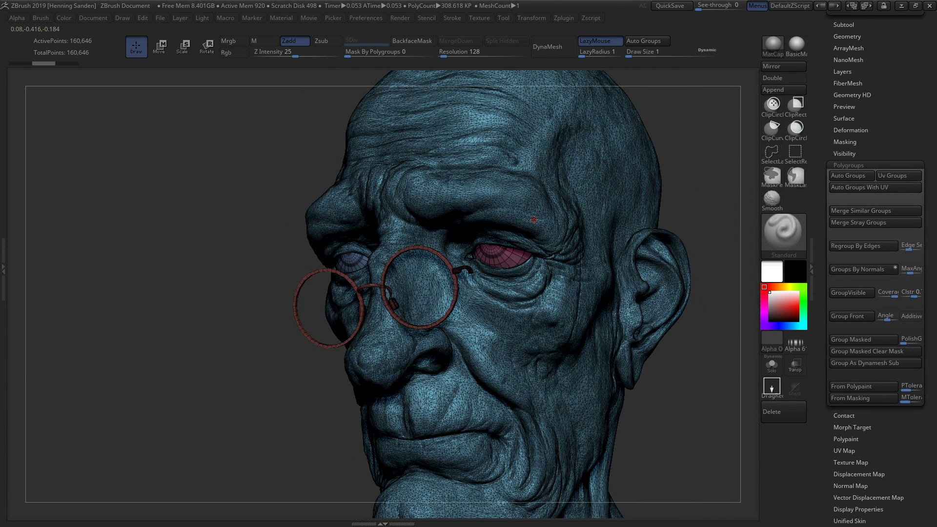
pyautogui.moveTo(338, 312); pyautogui.dragTo(444, 270, button='right')
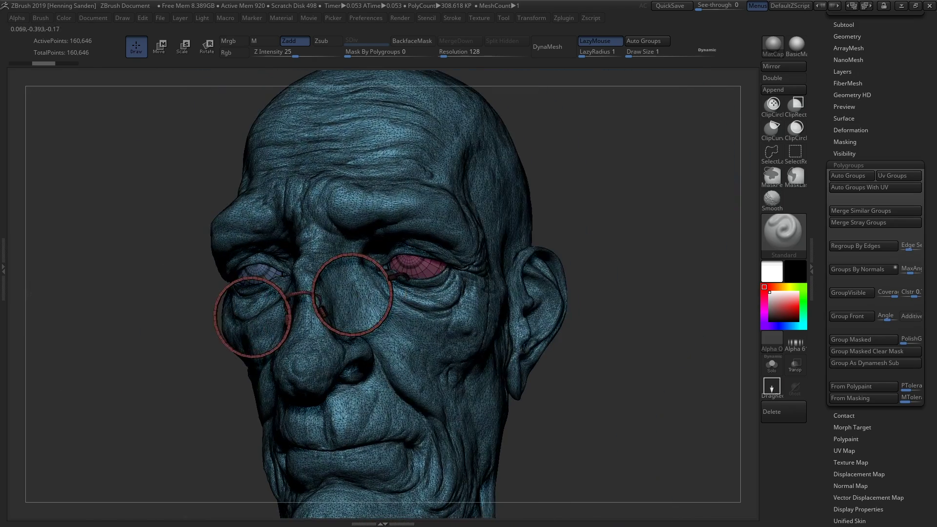
pyautogui.hotkey('ctrl', 'shift')
pyautogui.keyDown('ctrl'); pyautogui.keyDown('shift'); pyautogui.click(443, 211); pyautogui.keyUp('shift'); pyautogui.keyUp('ctrl')
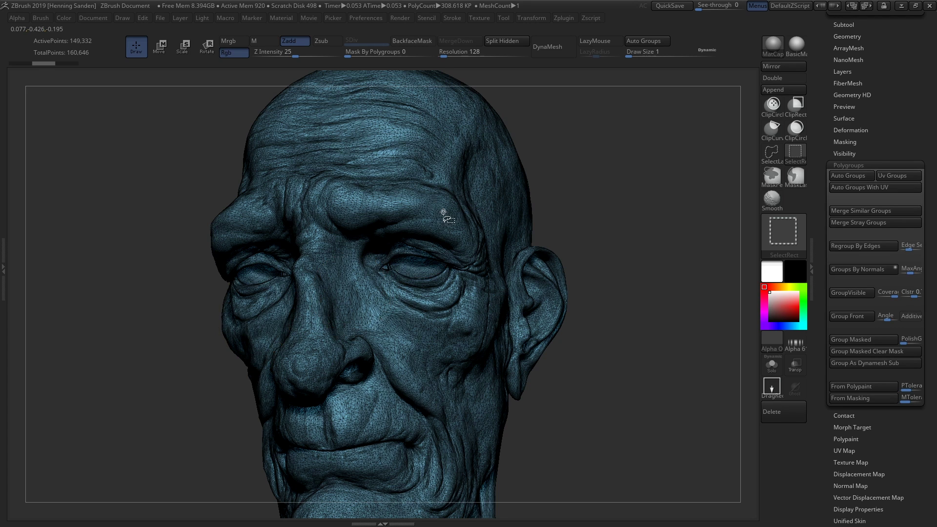
pyautogui.keyDown('ctrl'); pyautogui.keyDown('shift'); pyautogui.click(444, 213); pyautogui.keyUp('shift'); pyautogui.keyUp('ctrl')
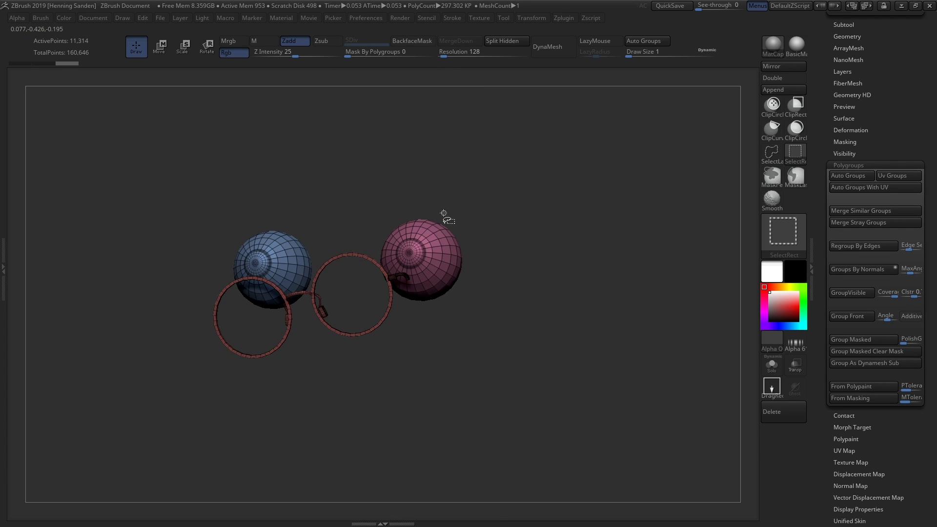
pyautogui.keyDown('ctrl'); pyautogui.keyDown('shift'); pyautogui.click(356, 255); pyautogui.keyUp('shift'); pyautogui.keyUp('ctrl')
pyautogui.moveTo(458, 288)
pyautogui.mouseDown()
pyautogui.moveTo(410, 301)
pyautogui.moveTo(460, 301)
pyautogui.moveTo(476, 291)
pyautogui.moveTo(427, 296)
pyautogui.moveTo(523, 279)
pyautogui.mouseUp()
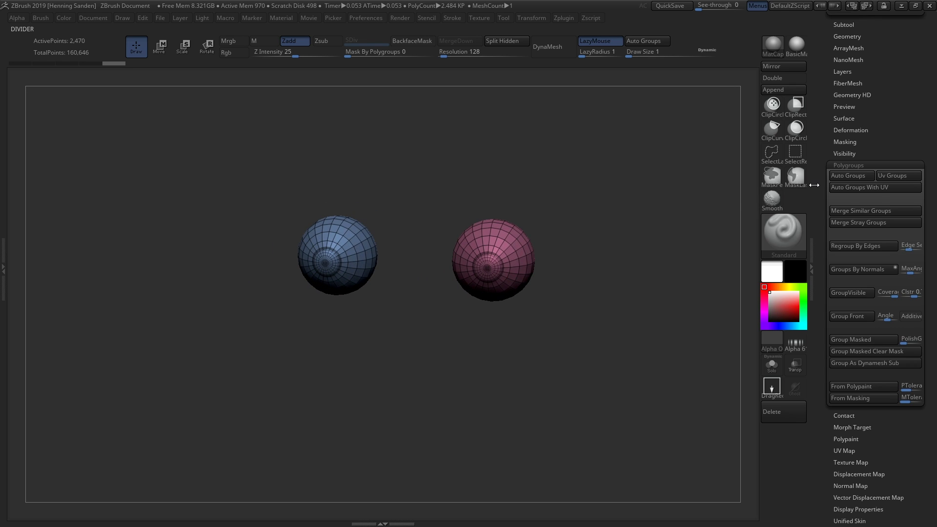
# Step: Apply Auto Groups to the visible eyeballs and hide both outer eye shells, leaving only the inner eyeballs
pyautogui.click(844, 176)
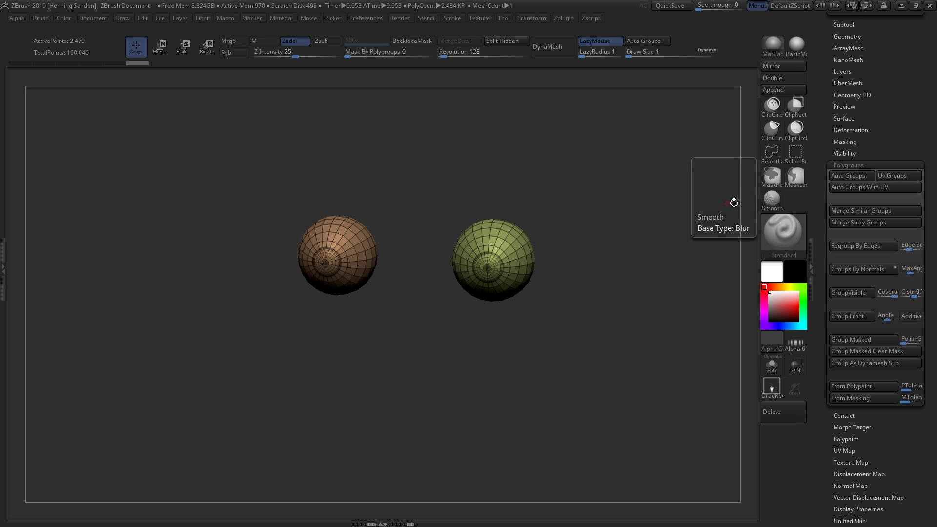
pyautogui.keyDown('ctrl'); pyautogui.moveTo(479, 260); pyautogui.dragTo(490, 305, button='right'); pyautogui.keyUp('ctrl')
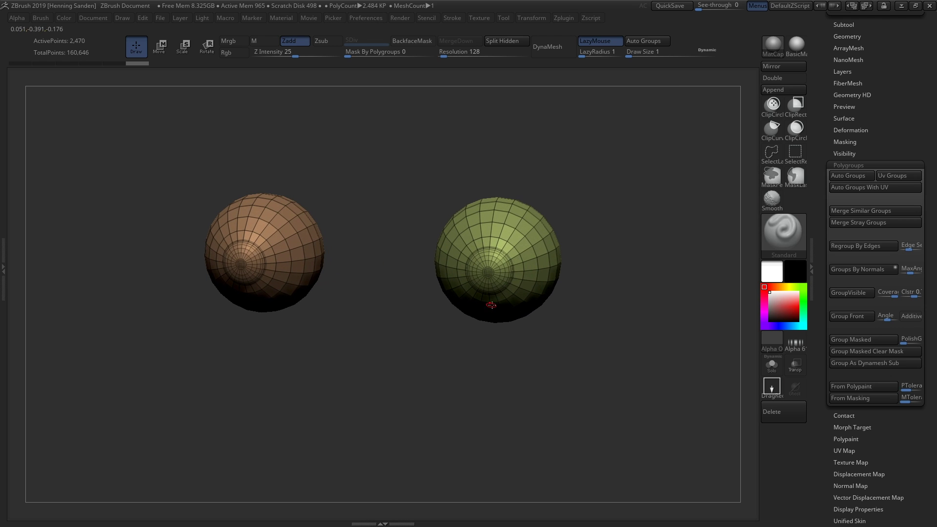
pyautogui.keyDown('ctrl'); pyautogui.keyDown('alt'); pyautogui.keyDown('shift'); pyautogui.click(492, 277); pyautogui.keyUp('shift'); pyautogui.keyUp('alt'); pyautogui.keyUp('ctrl')
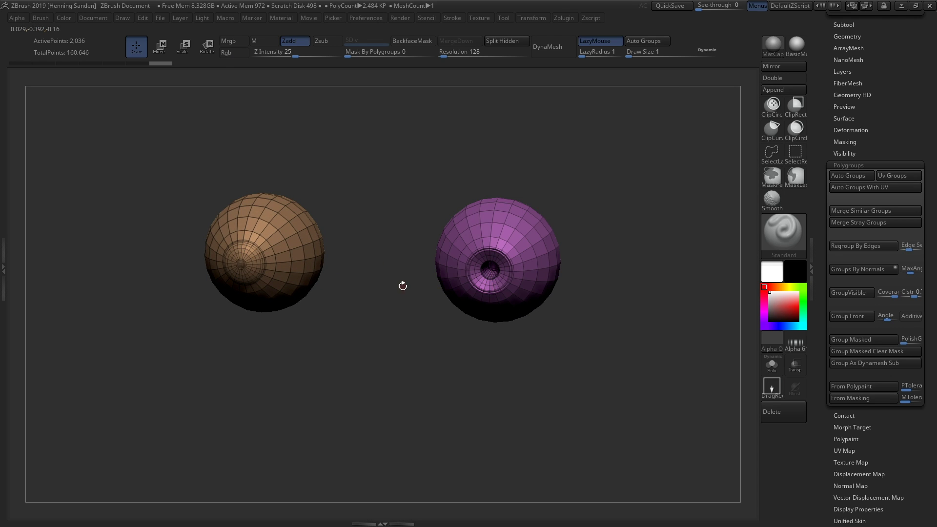
pyautogui.keyDown('ctrl'); pyautogui.keyDown('alt'); pyautogui.keyDown('shift'); pyautogui.click(254, 285); pyautogui.keyUp('shift'); pyautogui.keyUp('alt'); pyautogui.keyUp('ctrl')
pyautogui.moveTo(546, 369)
pyautogui.mouseDown()
pyautogui.moveTo(565, 272)
pyautogui.moveTo(555, 351)
pyautogui.mouseUp()
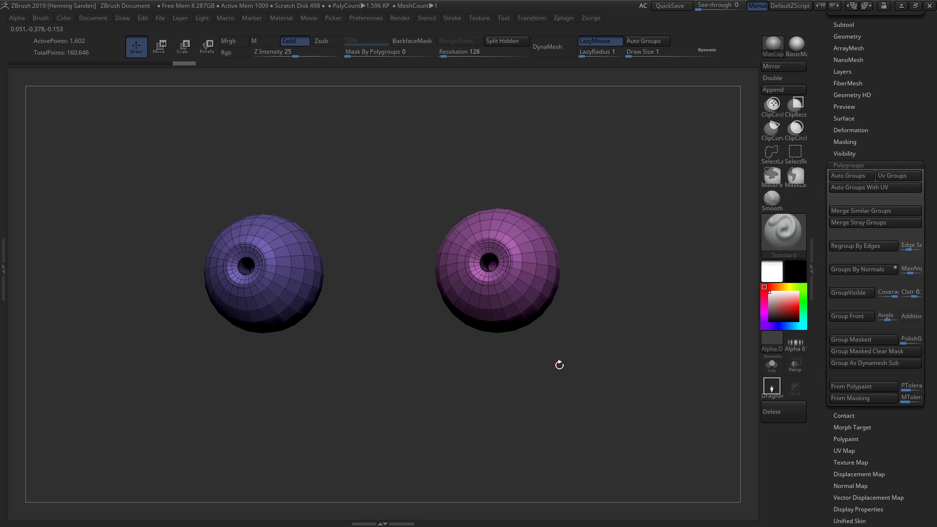
# Step: Combine the two visible inner eyeballs into a single polygroup
pyautogui.hotkey('ctrl', 'w')
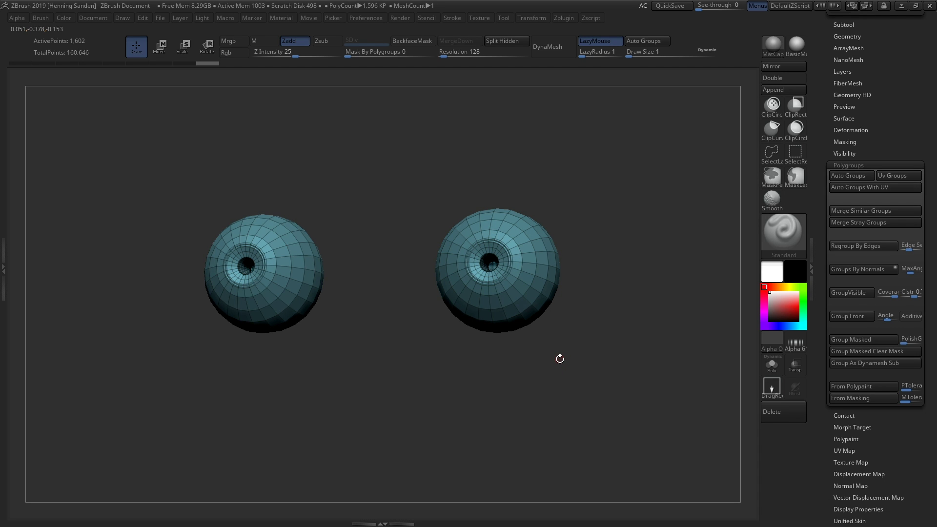
pyautogui.hotkey('ctrl', 'w')
pyautogui.hotkey('ctrl', 'w')
pyautogui.hotkey('ctrl', 'w')
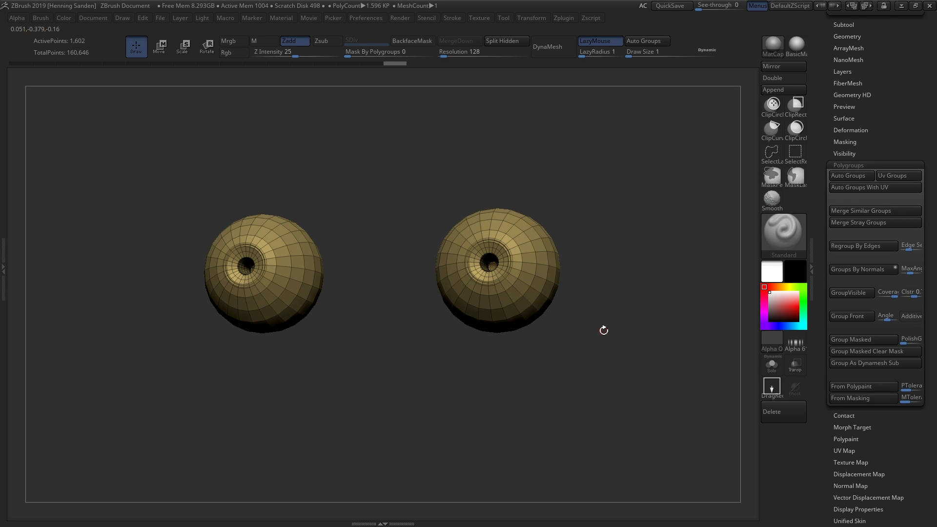
# Step: Try to give a mask-painted patch on the side of one inner eyeball its own polygroup, using draw size 5
pyautogui.moveTo(615, 347)
pyautogui.keyDown('ctrl'); pyautogui.mouseDown(button='right')
pyautogui.moveTo(610, 335)
pyautogui.moveTo(610, 343)
pyautogui.mouseUp(button='right'); pyautogui.keyUp('ctrl')
pyautogui.press('s')
pyautogui.keyDown('ctrl'); pyautogui.click(481, 279); pyautogui.keyUp('ctrl')
pyautogui.moveTo(498, 275)
pyautogui.mouseDown()
pyautogui.moveTo(520, 274)
pyautogui.moveTo(467, 280)
pyautogui.moveTo(468, 264)
pyautogui.moveTo(493, 286)
pyautogui.mouseUp()
pyautogui.press('s')
pyautogui.hotkey('ctrl', 'z')
pyautogui.moveTo(556, 320); pyautogui.dragTo(526, 328)
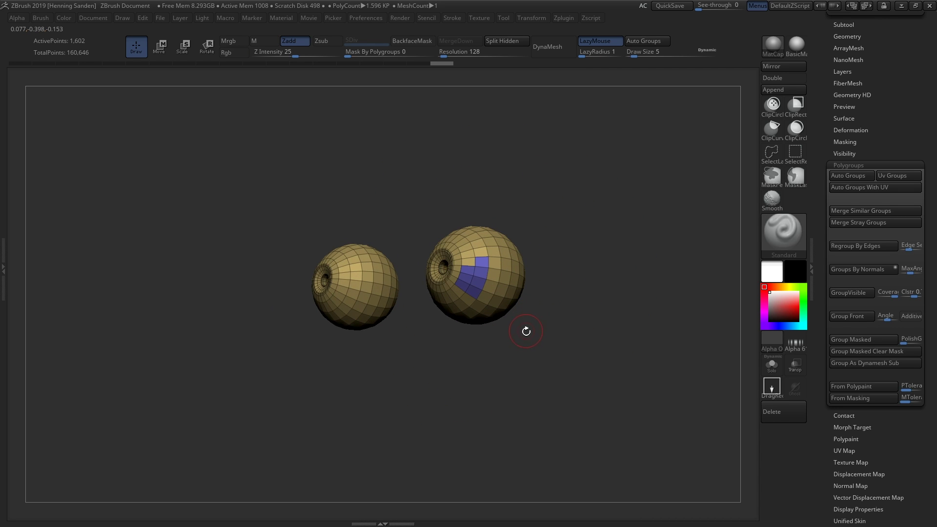
pyautogui.hotkey('ctrl', 'z')
pyautogui.keyDown('ctrl'); pyautogui.moveTo(517, 318); pyautogui.dragTo(535, 364, button='right'); pyautogui.keyUp('ctrl')
pyautogui.hotkey('ctrl', 'z')
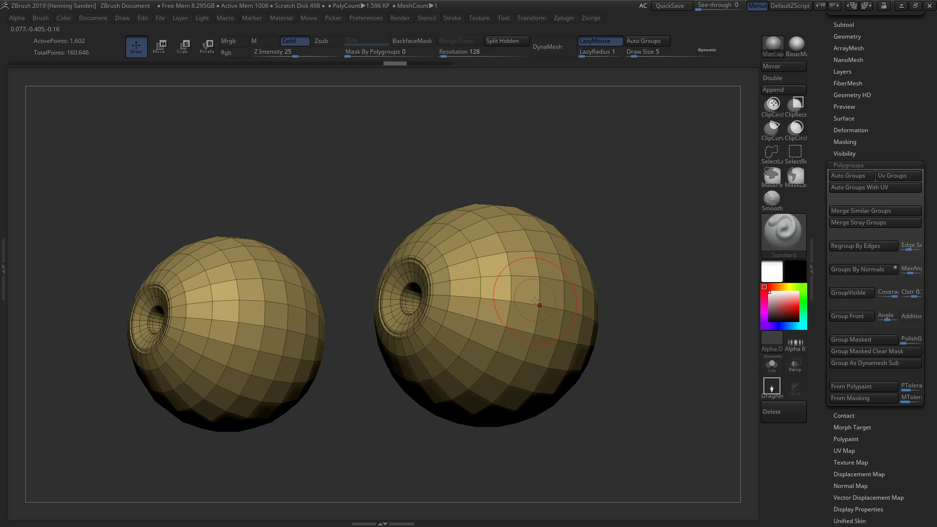
# Step: Mask one whole inner eyeball in Move mode, give it its own polygroup, and show the complete mesh
pyautogui.press('w')
pyautogui.keyDown('ctrl'); pyautogui.moveTo(573, 291); pyautogui.dragTo(526, 283); pyautogui.keyUp('ctrl')
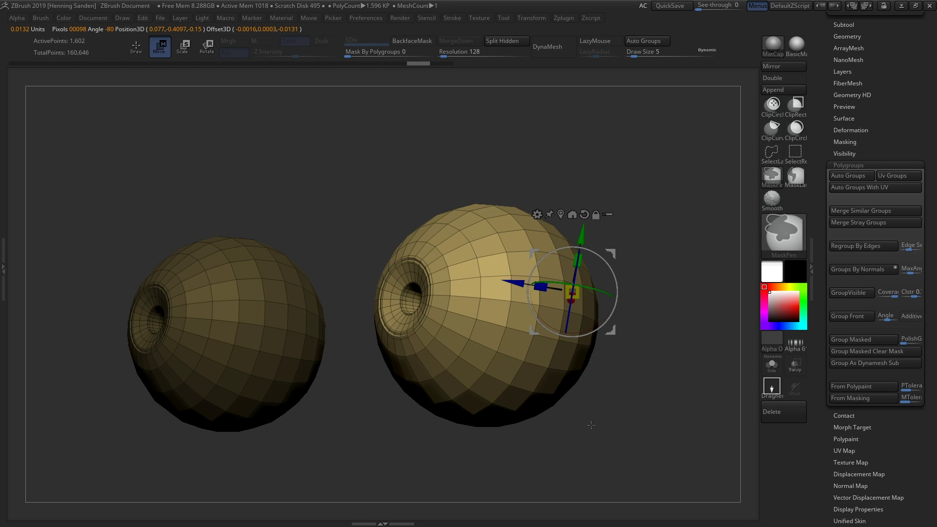
pyautogui.hotkey('ctrl', 'w')
pyautogui.moveTo(599, 399); pyautogui.dragTo(487, 352)
pyautogui.hotkey('ctrl', 'z')
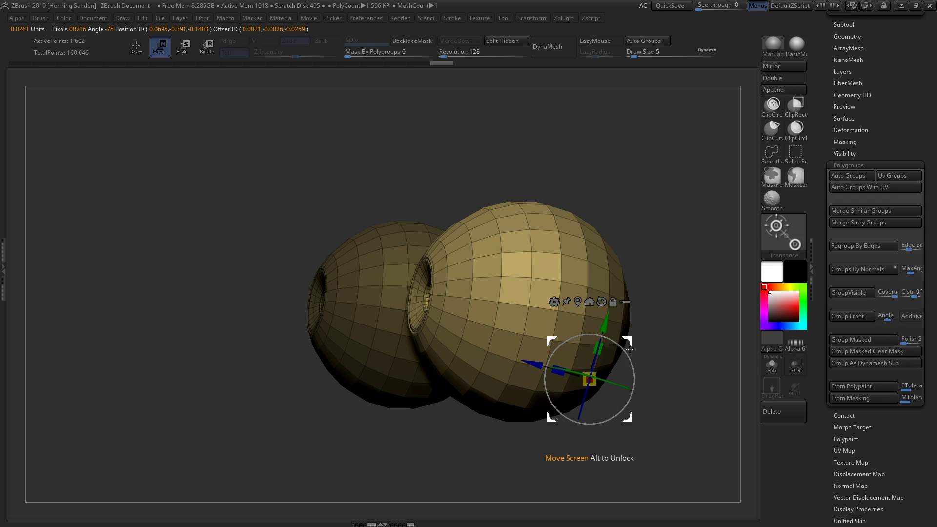
pyautogui.hotkey('ctrl', 'w')
pyautogui.moveTo(656, 285)
pyautogui.keyDown('alt'); pyautogui.mouseDown()
pyautogui.moveTo(644, 272)
pyautogui.moveTo(639, 284)
pyautogui.mouseUp(); pyautogui.keyUp('alt')
pyautogui.press('q')
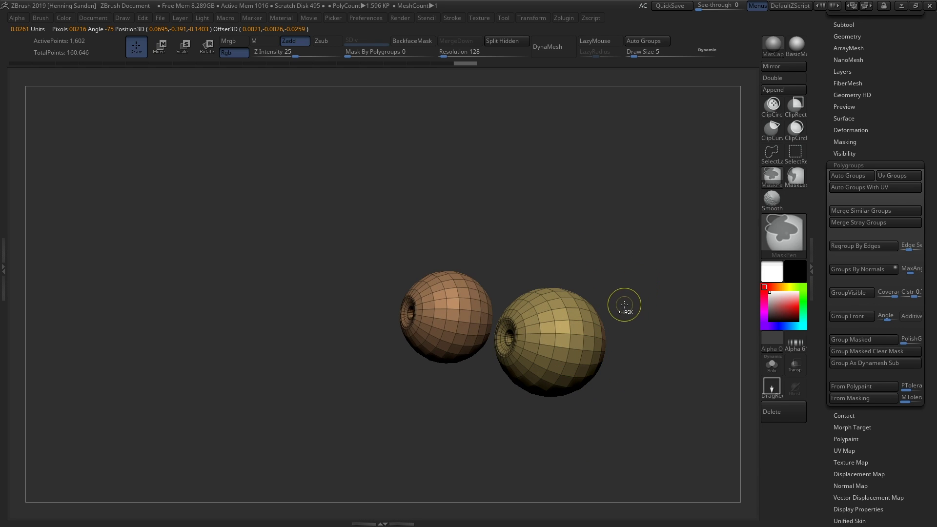
pyautogui.hotkey('ctrl', 'shift')
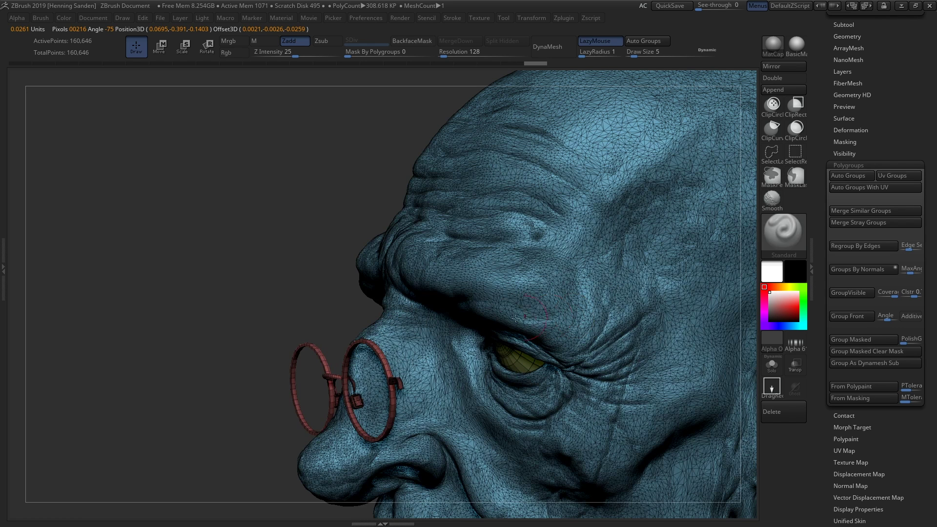
# Step: Try isolating the outer eye shells from the rest of the merged mesh
pyautogui.moveTo(307, 235)
pyautogui.keyDown('ctrl'); pyautogui.keyDown('shift'); pyautogui.mouseDown()
pyautogui.moveTo(273, 278)
pyautogui.moveTo(493, 315)
pyautogui.moveTo(513, 272)
pyautogui.mouseUp(); pyautogui.keyUp('shift'); pyautogui.keyUp('ctrl')
pyautogui.keyDown('ctrl'); pyautogui.keyDown('shift'); pyautogui.click(518, 285); pyautogui.keyUp('shift'); pyautogui.keyUp('ctrl')
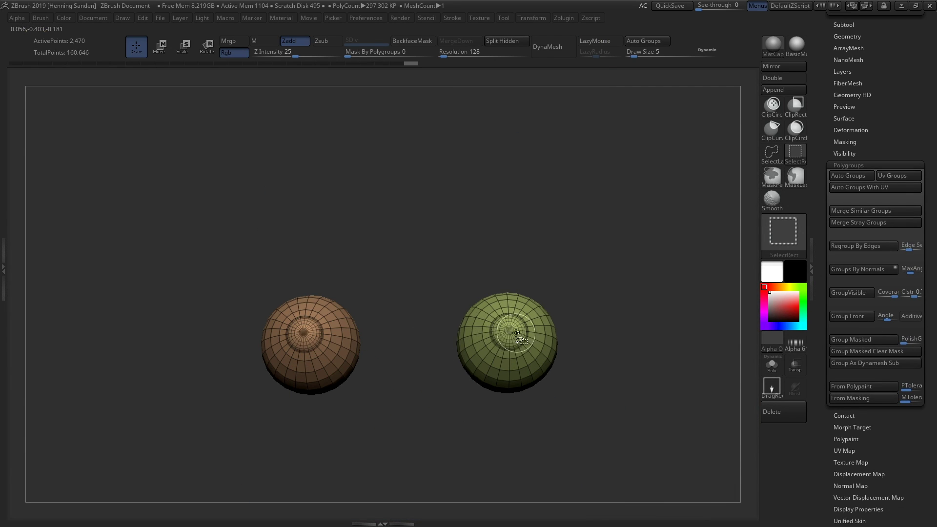
pyautogui.keyDown('ctrl'); pyautogui.keyDown('shift'); pyautogui.click(518, 332); pyautogui.keyUp('shift'); pyautogui.keyUp('ctrl')
pyautogui.keyDown('ctrl'); pyautogui.keyDown('shift'); pyautogui.click(340, 339); pyautogui.keyUp('shift'); pyautogui.keyUp('ctrl')
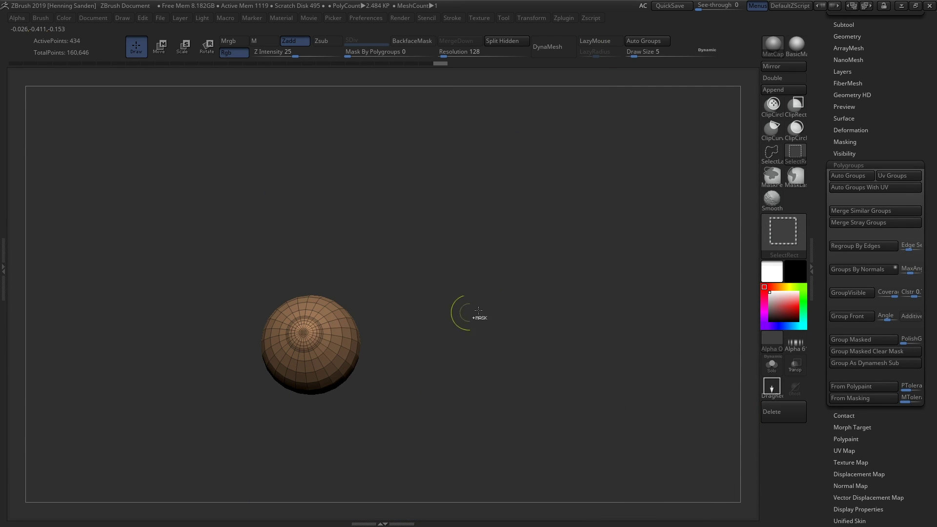
pyautogui.keyDown('ctrl'); pyautogui.keyDown('shift'); pyautogui.click(625, 250); pyautogui.keyUp('shift'); pyautogui.keyUp('ctrl')
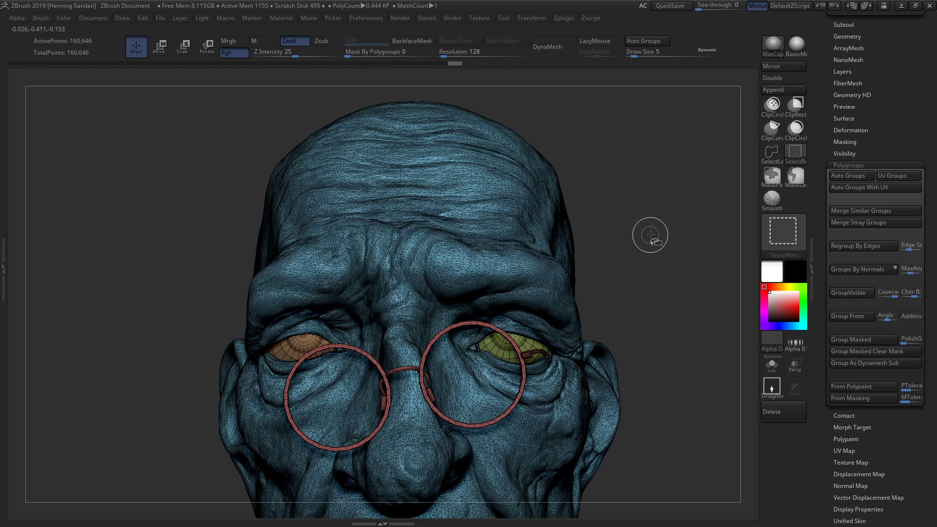
# Step: Isolate both outer eye shells and combine them into one polygroup, with the complete mesh shown again
pyautogui.keyDown('ctrl'); pyautogui.keyDown('shift'); pyautogui.click(495, 352); pyautogui.keyUp('shift'); pyautogui.keyUp('ctrl')
pyautogui.hotkey('ctrl', 'z')
pyautogui.keyDown('ctrl'); pyautogui.keyDown('shift'); pyautogui.click(501, 344); pyautogui.keyUp('shift'); pyautogui.keyUp('ctrl')
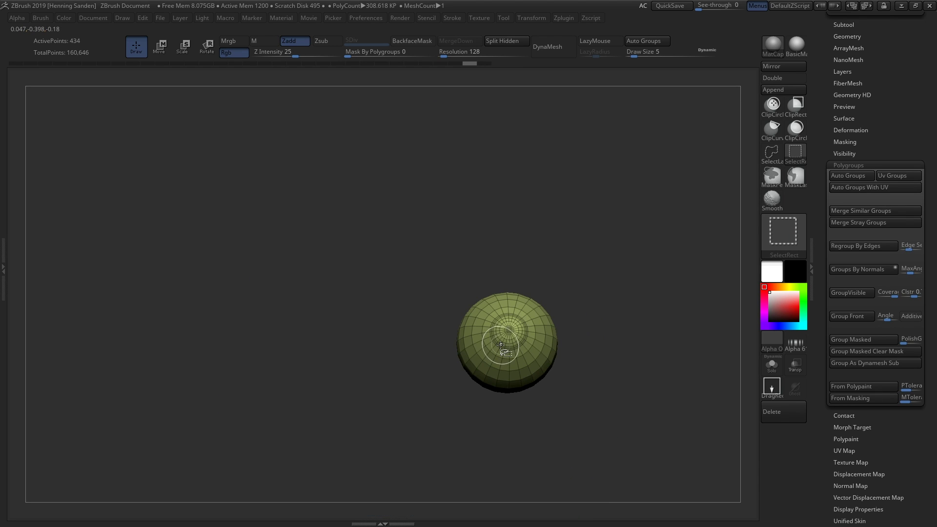
pyautogui.keyDown('ctrl'); pyautogui.keyDown('shift'); pyautogui.click(503, 348); pyautogui.keyUp('shift'); pyautogui.keyUp('ctrl')
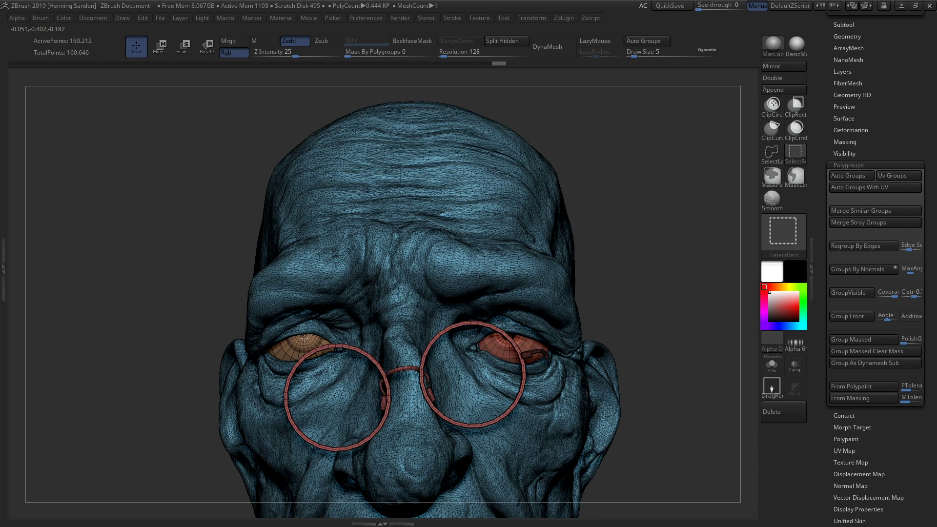
pyautogui.keyDown('ctrl'); pyautogui.keyDown('shift'); pyautogui.moveTo(690, 236); pyautogui.dragTo(647, 282); pyautogui.keyUp('shift'); pyautogui.keyUp('ctrl')
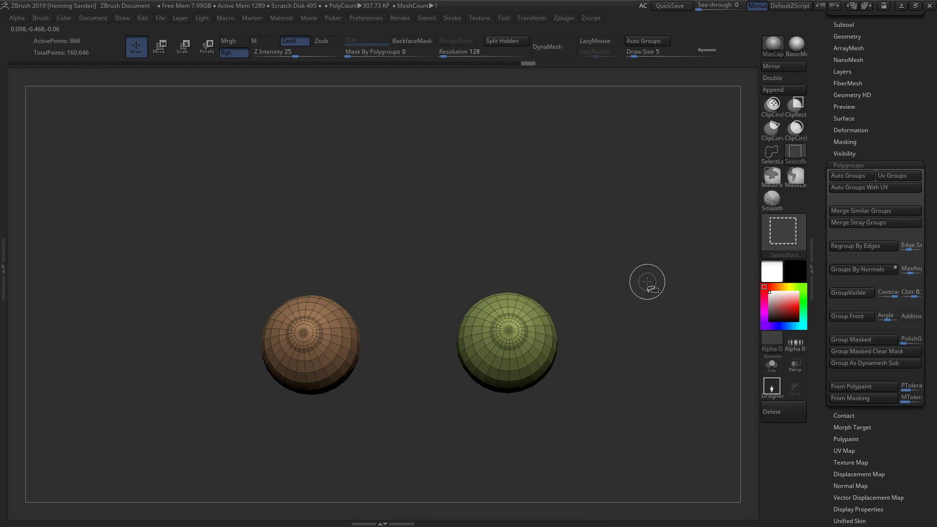
pyautogui.hotkey('ctrl', 'w')
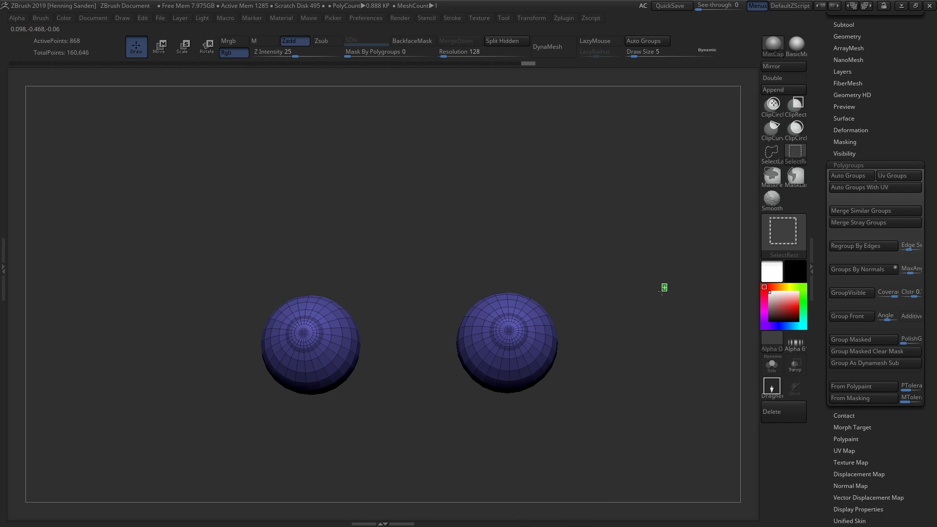
pyautogui.keyDown('ctrl'); pyautogui.keyDown('shift'); pyautogui.click(663, 288); pyautogui.keyUp('shift'); pyautogui.keyUp('ctrl')
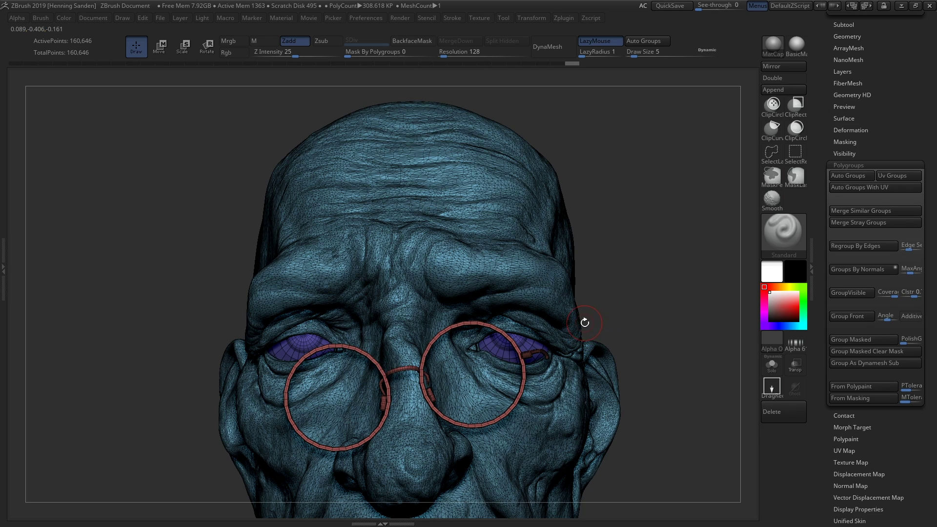
# Step: Inspect the merged head from several angles with the polygroup wireframe switched on and off, leaving it off
pyautogui.moveTo(589, 321); pyautogui.dragTo(532, 316)
pyautogui.hotkey('shift', 'f')
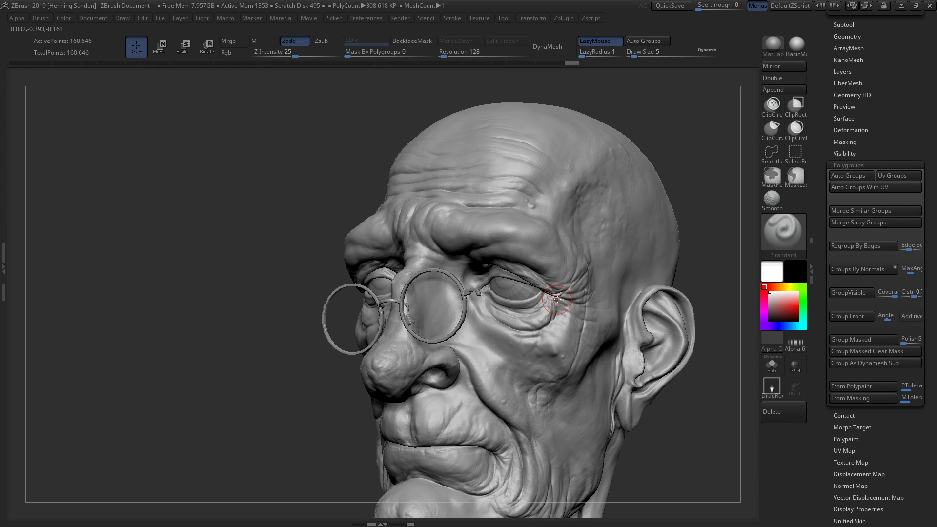
pyautogui.moveTo(552, 302)
pyautogui.mouseDown(button='right')
pyautogui.moveTo(562, 310)
pyautogui.moveTo(549, 315)
pyautogui.moveTo(564, 316)
pyautogui.moveTo(537, 293)
pyautogui.mouseUp(button='right')
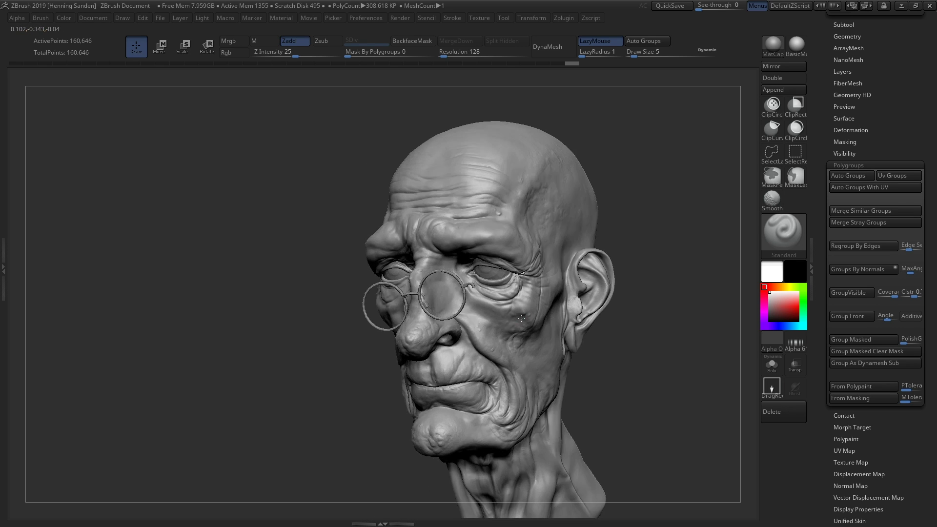
pyautogui.hotkey('shift', 'f')
pyautogui.moveTo(525, 315)
pyautogui.mouseDown(button='right')
pyautogui.moveTo(516, 293)
pyautogui.moveTo(540, 292)
pyautogui.mouseUp(button='right')
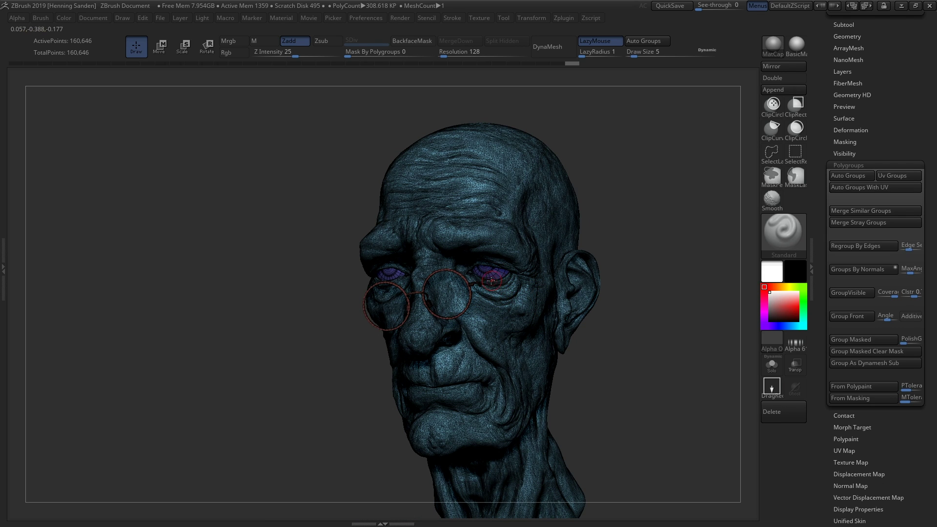
pyautogui.moveTo(493, 275); pyautogui.dragTo(492, 282, button='right')
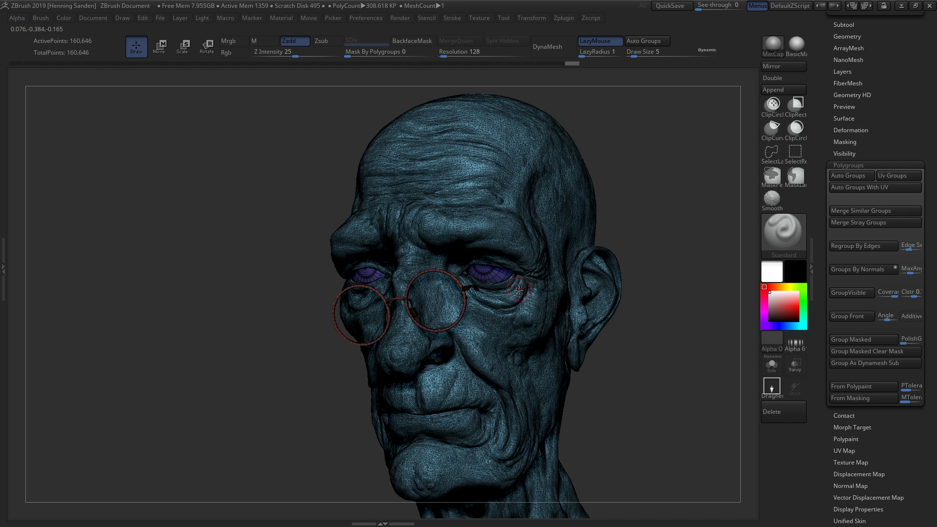
pyautogui.press('shift')
pyautogui.hotkey('shift', 'f')
pyautogui.moveTo(539, 324); pyautogui.dragTo(669, 146, button='right')
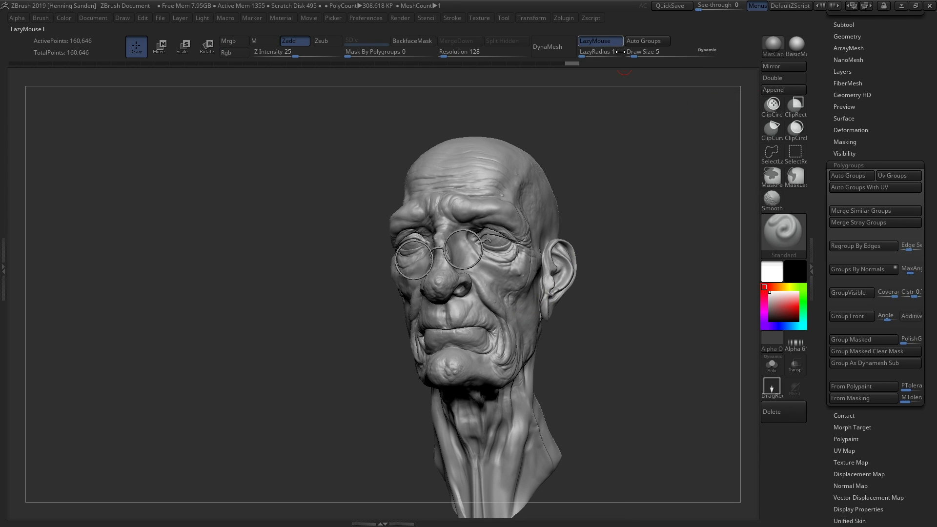
# Step: Dock the Zplugin palette in the side tray and expand the FBX ExportImport settings
pyautogui.click(564, 19)
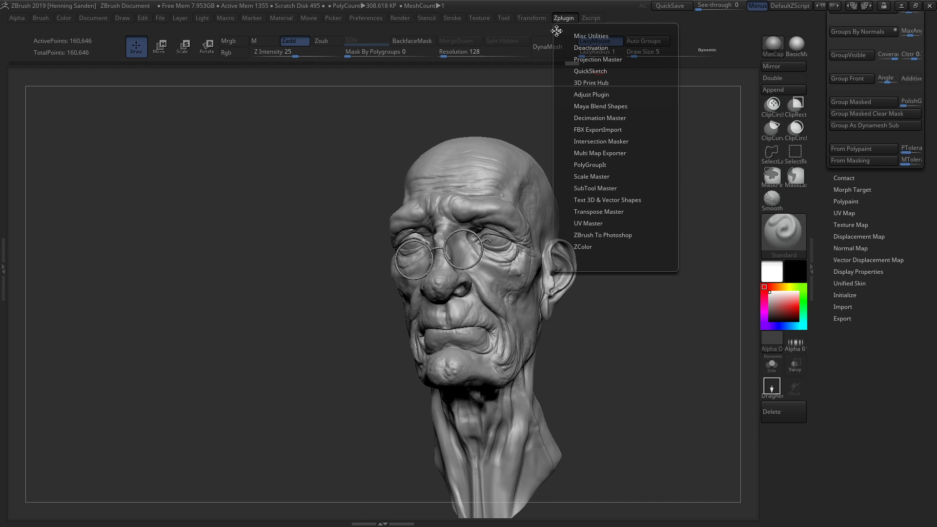
pyautogui.click(556, 31)
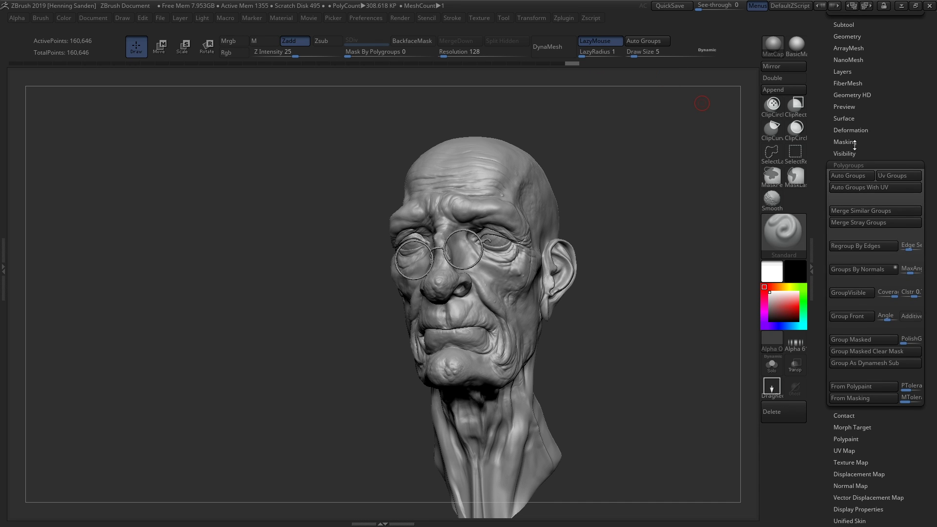
pyautogui.scroll(8, 849, 150)
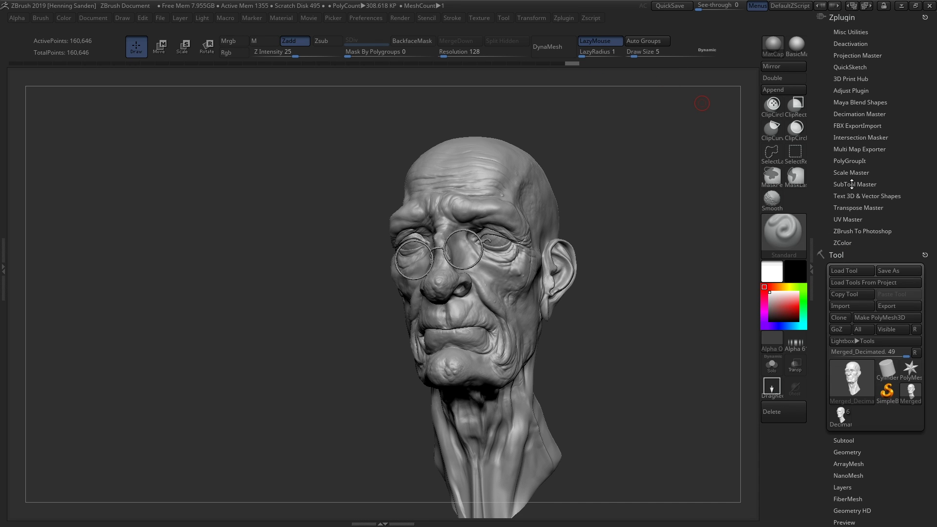
pyautogui.click(841, 126)
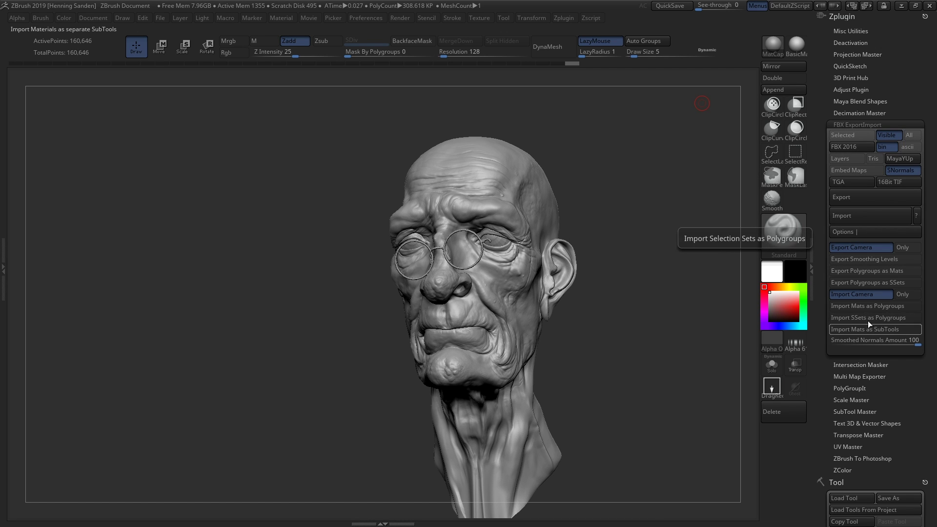
# Step: Set the Smoothed Normals Amount to 100 in the FBX export options
pyautogui.moveTo(865, 341); pyautogui.dragTo(917, 345)
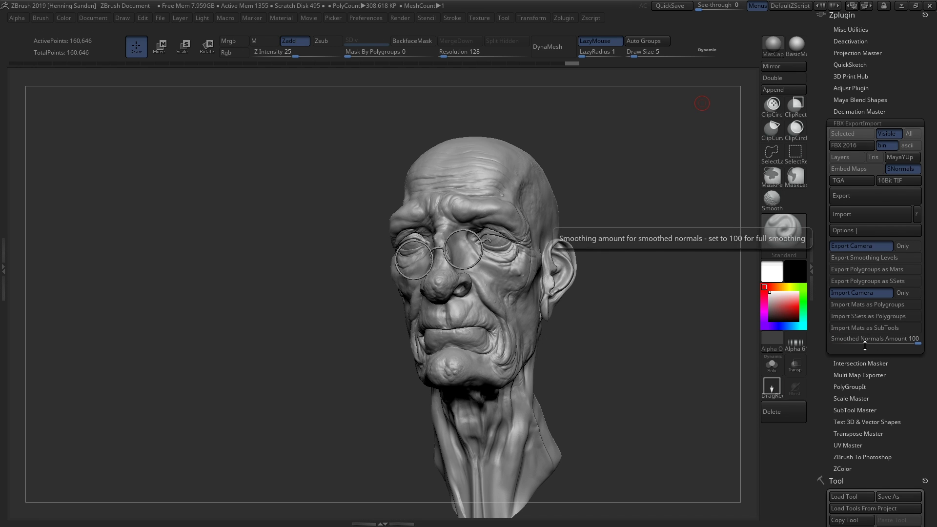
pyautogui.keyDown('ctrl'); pyautogui.moveTo(515, 185); pyautogui.dragTo(540, 405, button='right'); pyautogui.keyUp('ctrl')
pyautogui.press('[')
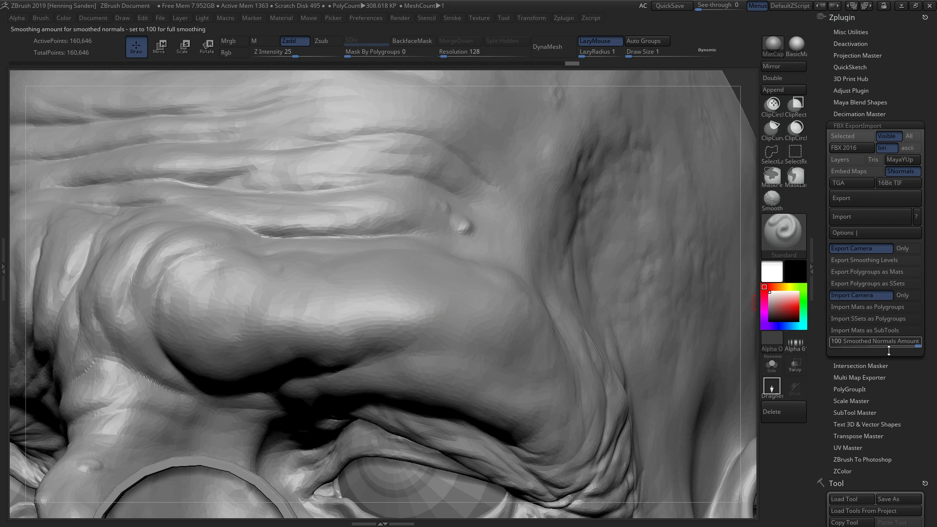
pyautogui.click(901, 341)
pyautogui.moveTo(902, 342); pyautogui.dragTo(923, 342)
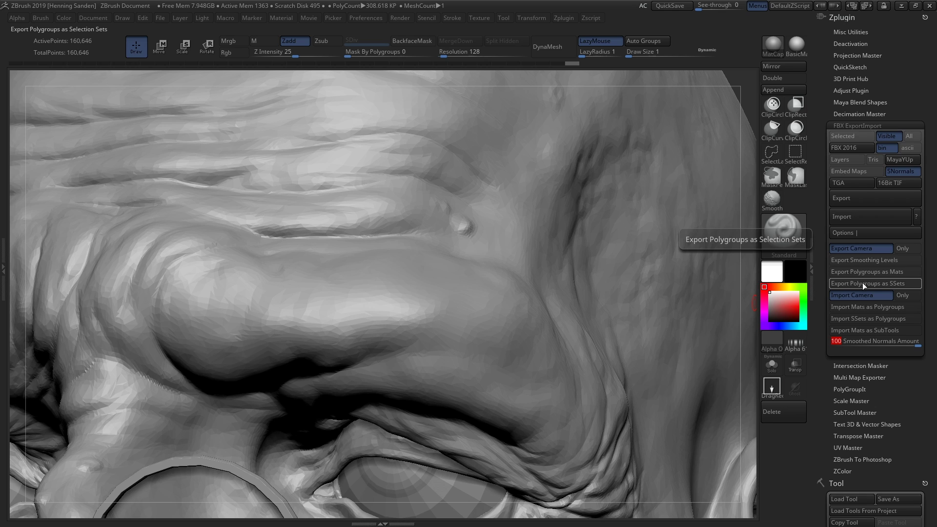
# Step: Enable exporting polygroups as materials and export the visible mesh as headTextureRead.fbx into the henningDelete folder
pyautogui.click(876, 272)
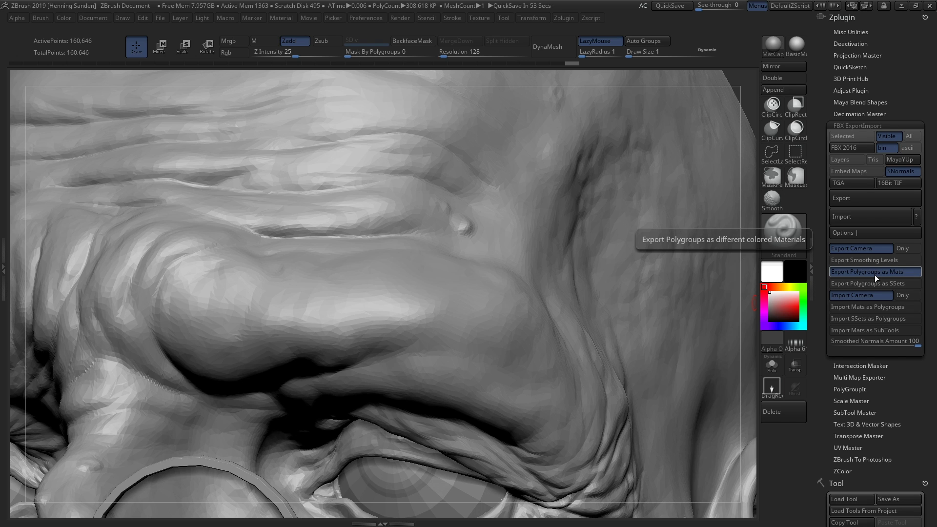
pyautogui.press('f')
pyautogui.moveTo(477, 271)
pyautogui.keyDown('shift'); pyautogui.mouseDown()
pyautogui.moveTo(466, 288)
pyautogui.moveTo(479, 275)
pyautogui.mouseUp(); pyautogui.keyUp('shift')
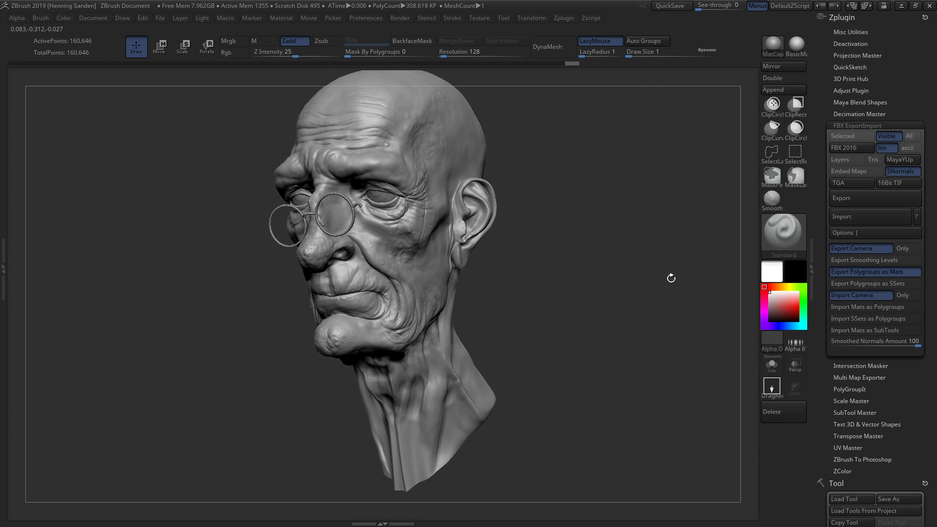
pyautogui.click(859, 198)
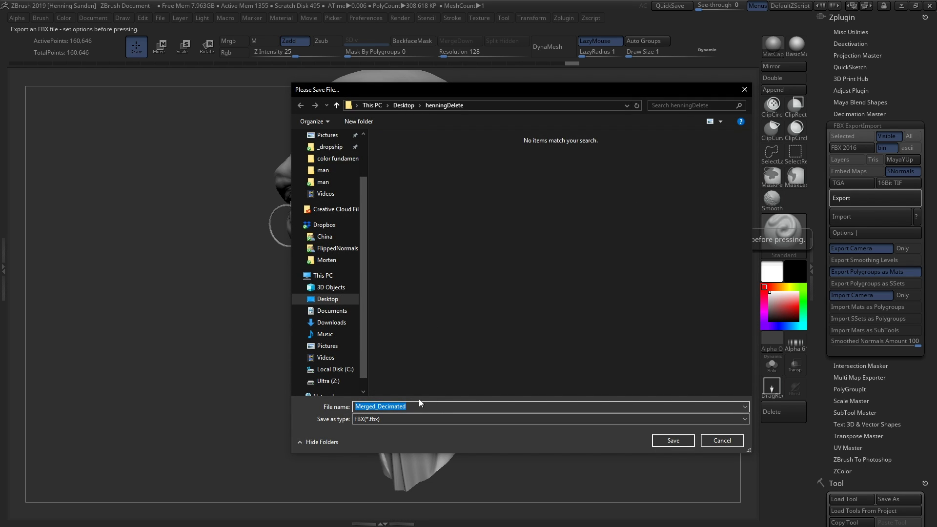
pyautogui.write('headTextured')
pyautogui.press('Return')
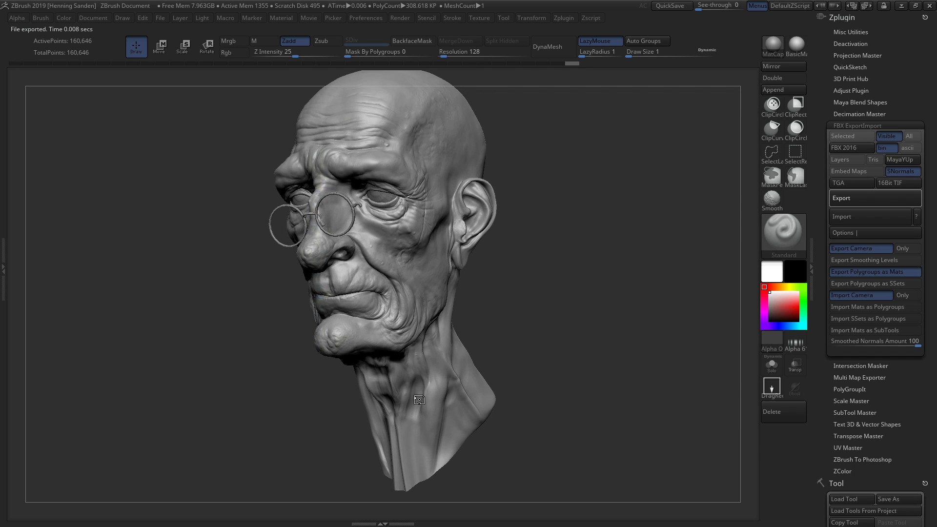
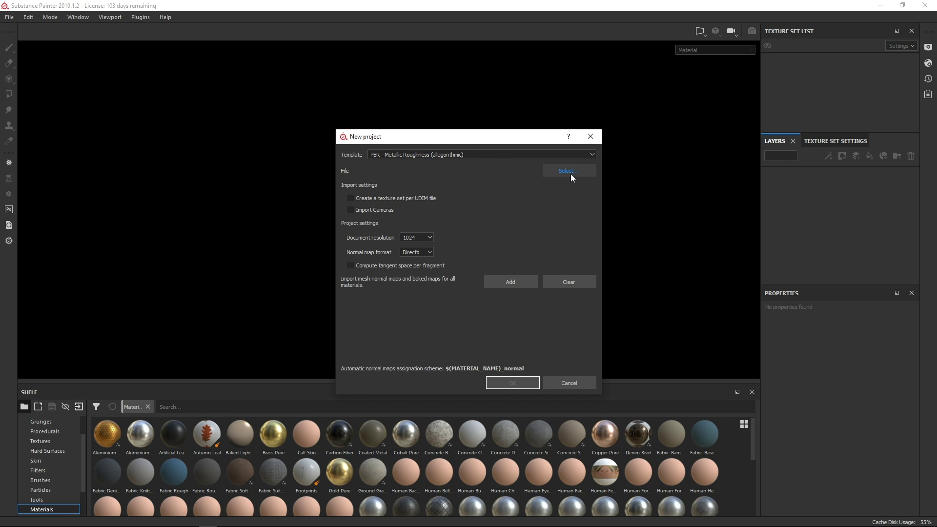
# Step: In Substance Painter, create a PBR Metallic Roughness project from headTextureRead.fbx with a document resolution of 1024
pyautogui.click(570, 173)
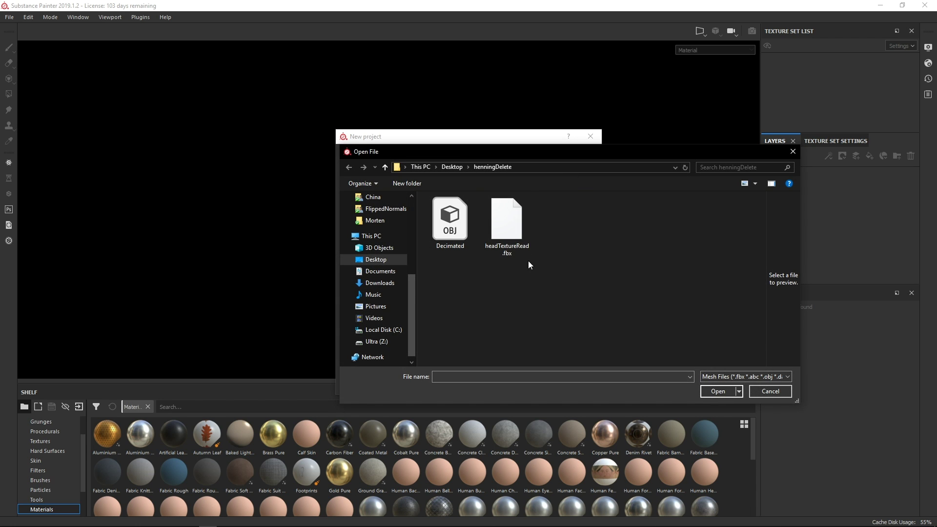
pyautogui.click(517, 224)
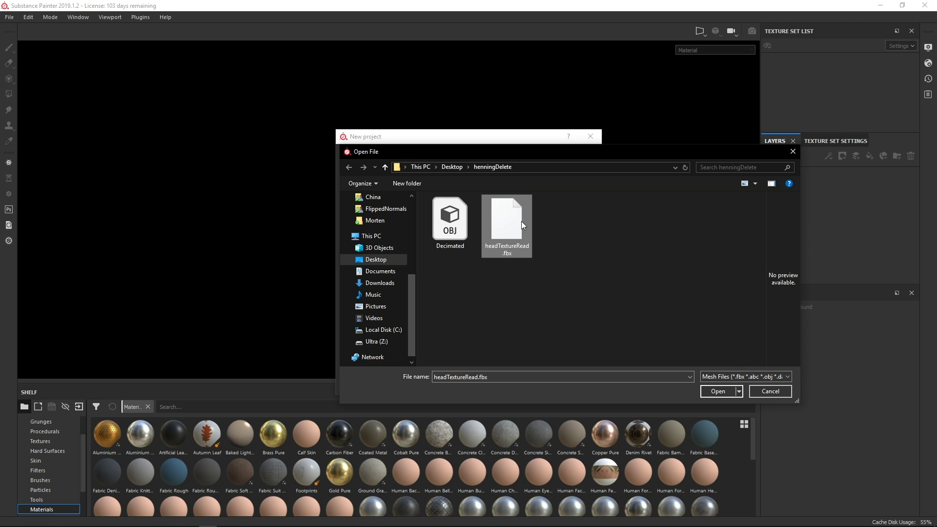
pyautogui.click(717, 391)
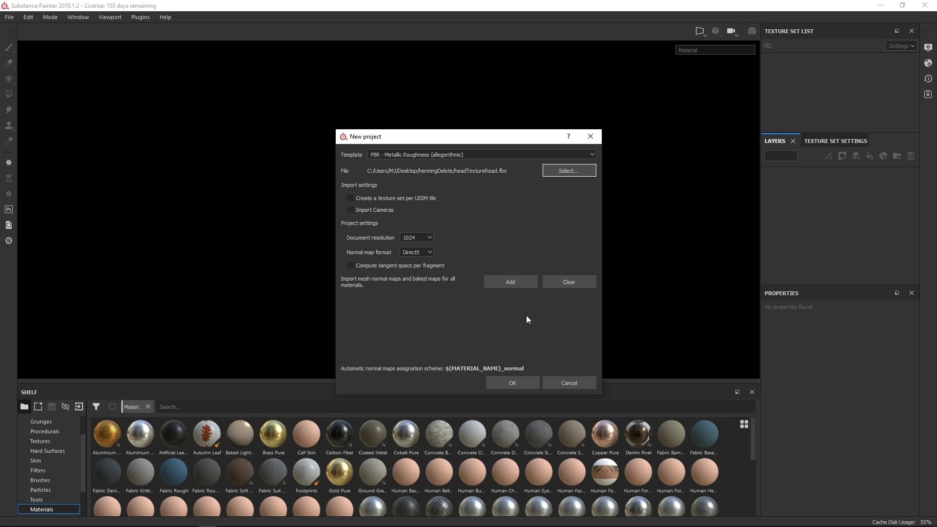
pyautogui.click(420, 239)
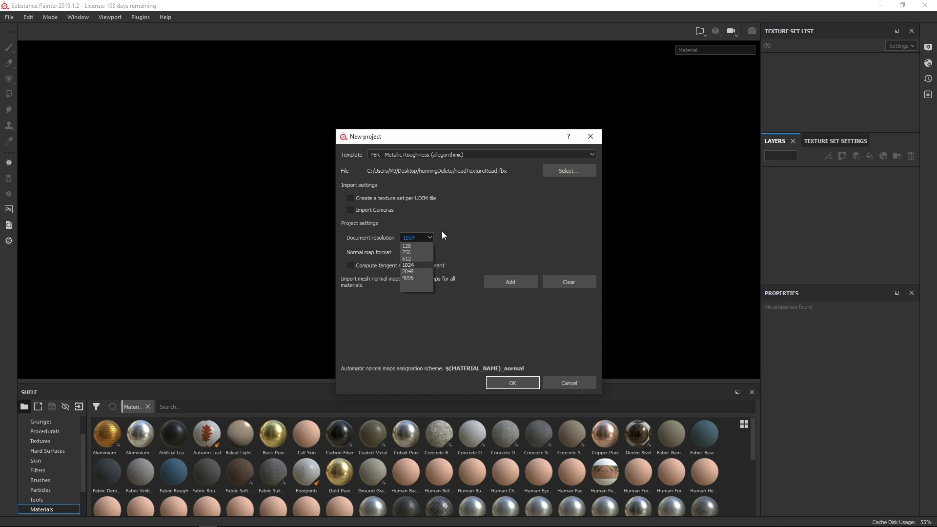
pyautogui.click(418, 276)
pyautogui.click(511, 382)
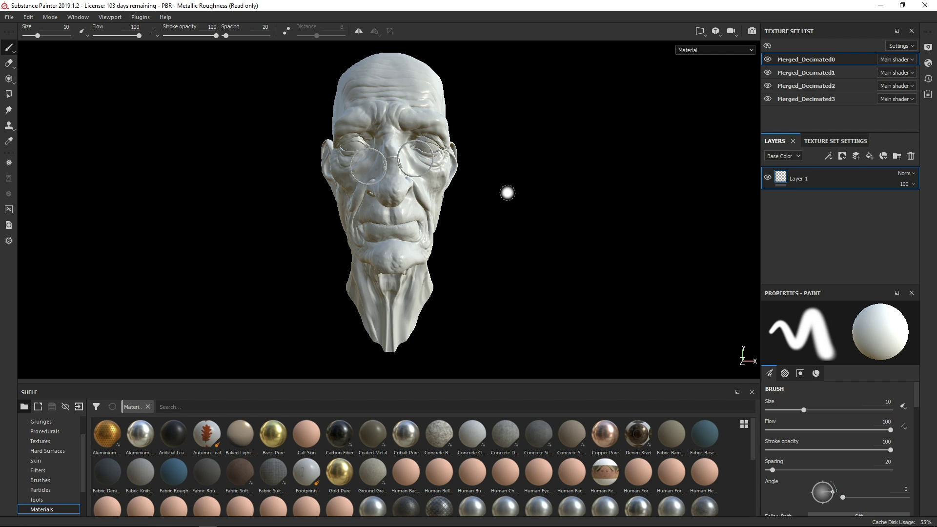
# Step: Set the environment opacity to 21 in the display settings and close them
pyautogui.keyDown('alt'); pyautogui.moveTo(501, 224); pyautogui.dragTo(472, 216); pyautogui.keyUp('alt')
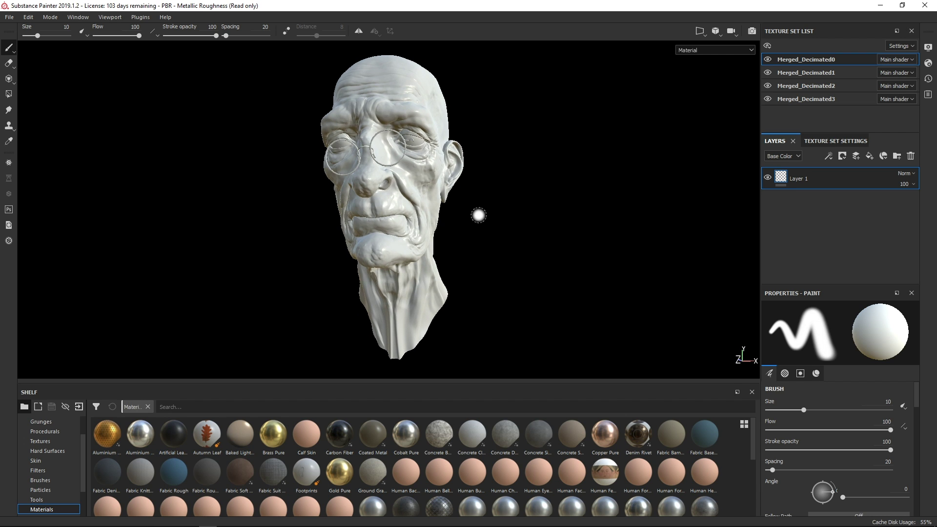
pyautogui.click(927, 64)
pyautogui.click(927, 64)
pyautogui.click(927, 47)
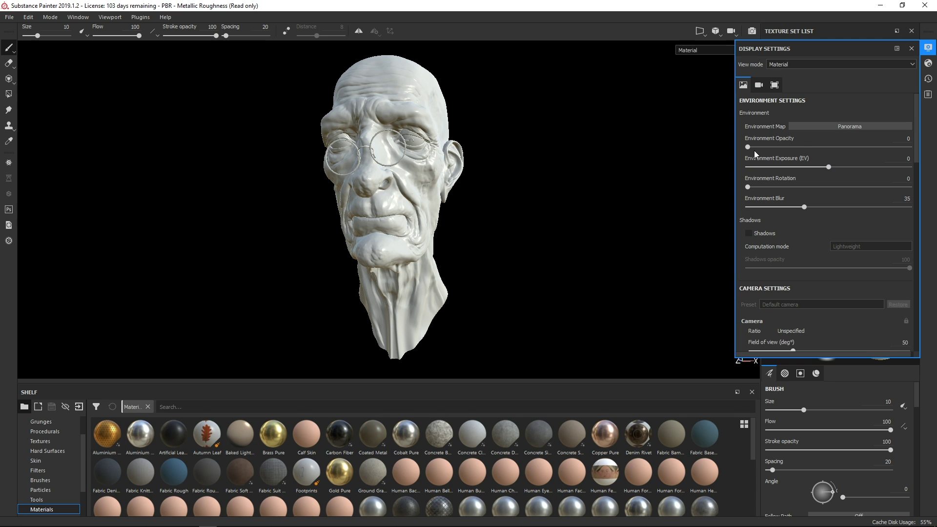
pyautogui.moveTo(753, 148); pyautogui.dragTo(782, 147)
pyautogui.moveTo(485, 212)
pyautogui.keyDown('alt'); pyautogui.mouseDown()
pyautogui.moveTo(415, 201)
pyautogui.moveTo(519, 212)
pyautogui.moveTo(492, 247)
pyautogui.moveTo(491, 225)
pyautogui.mouseUp(); pyautogui.keyUp('alt')
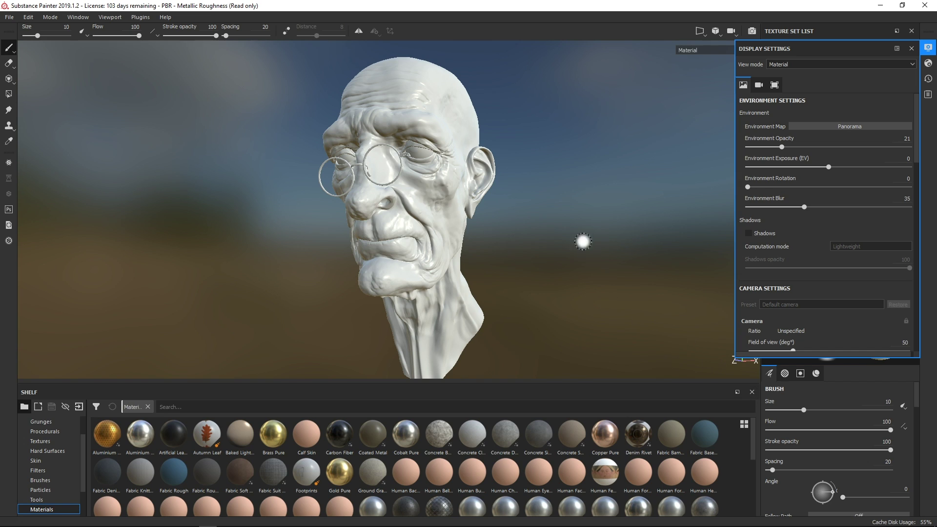
pyautogui.click(911, 49)
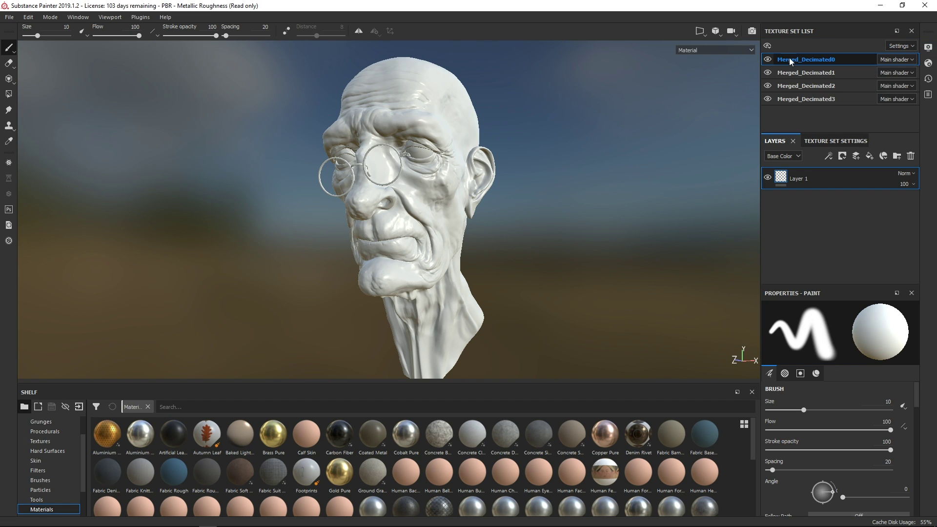
# Step: Examine which part each of the four texture sets contains by hiding and showing them, leaving all of them shown
pyautogui.click(768, 59)
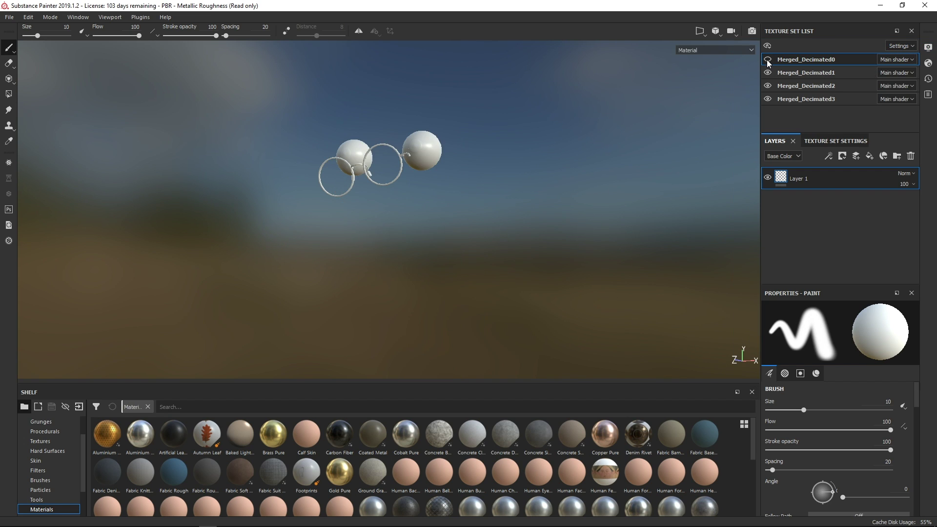
pyautogui.click(767, 60)
pyautogui.click(768, 86)
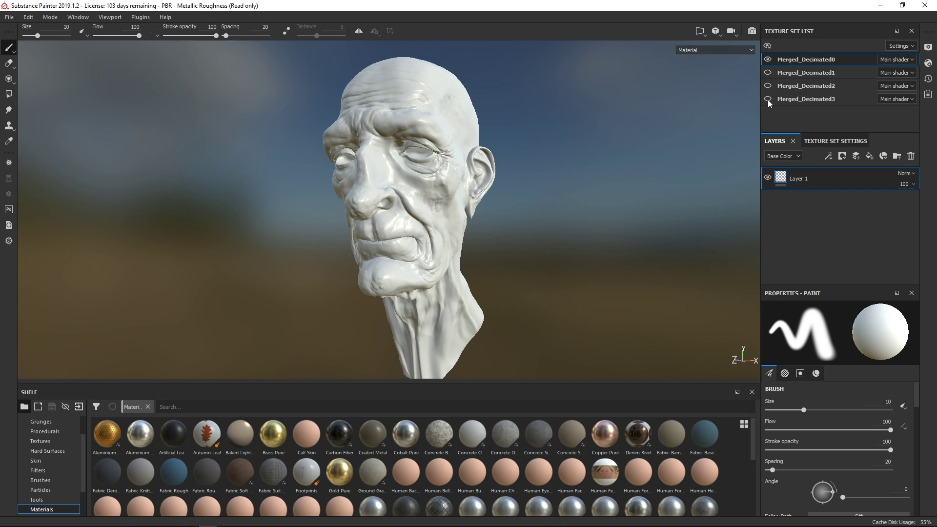
pyautogui.click(767, 99)
pyautogui.click(768, 59)
pyautogui.click(768, 60)
pyautogui.click(768, 60)
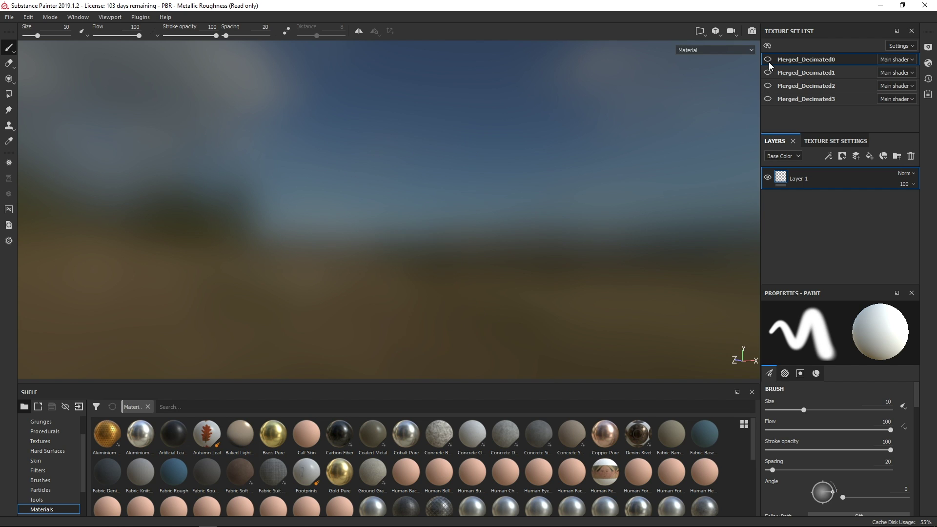
pyautogui.click(768, 60)
pyautogui.click(768, 73)
pyautogui.click(768, 86)
pyautogui.click(768, 99)
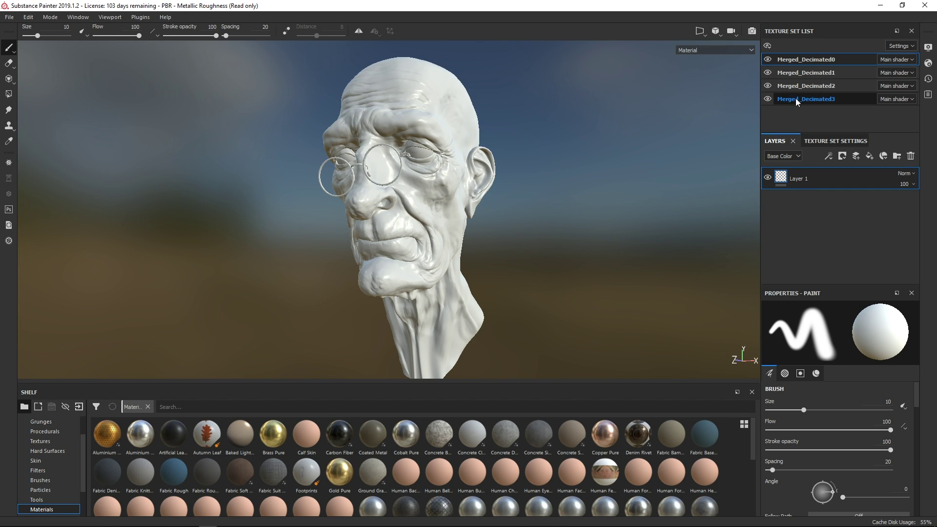
# Step: Check the visibility of the Merged_Decimated3 texture set and rename it as glasses
pyautogui.click(795, 98)
pyautogui.click(767, 99)
pyautogui.click(767, 99)
pyautogui.doubleClick(795, 100)
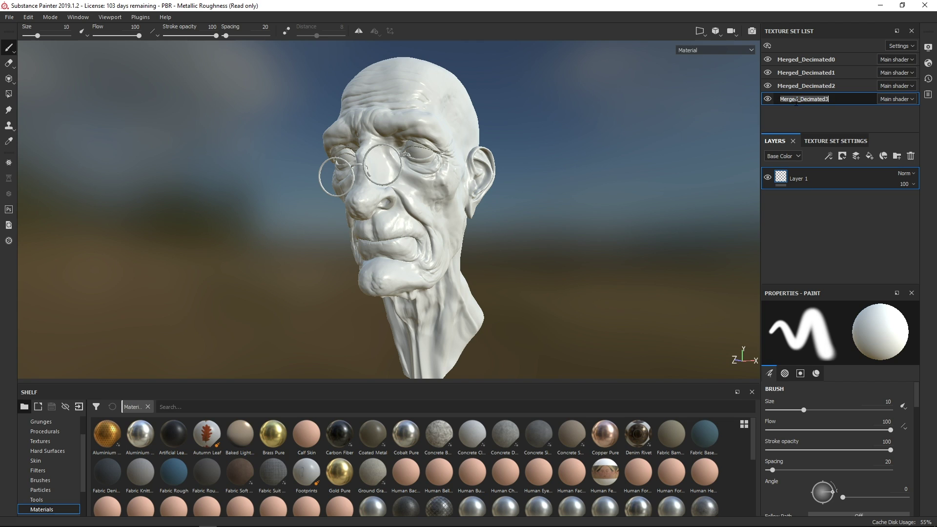
pyautogui.press('BackSpace')
pyautogui.write('glasses')
pyautogui.press('Return')
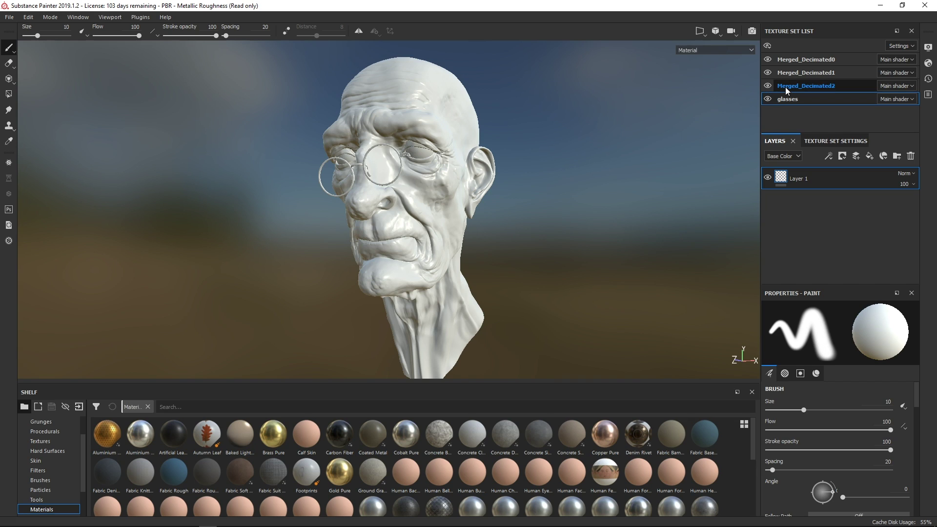
# Step: Rename the texture set Merged_Decimated2 as eyeOuter and Merged_Decimated1 as eyesInner
pyautogui.doubleClick(787, 89)
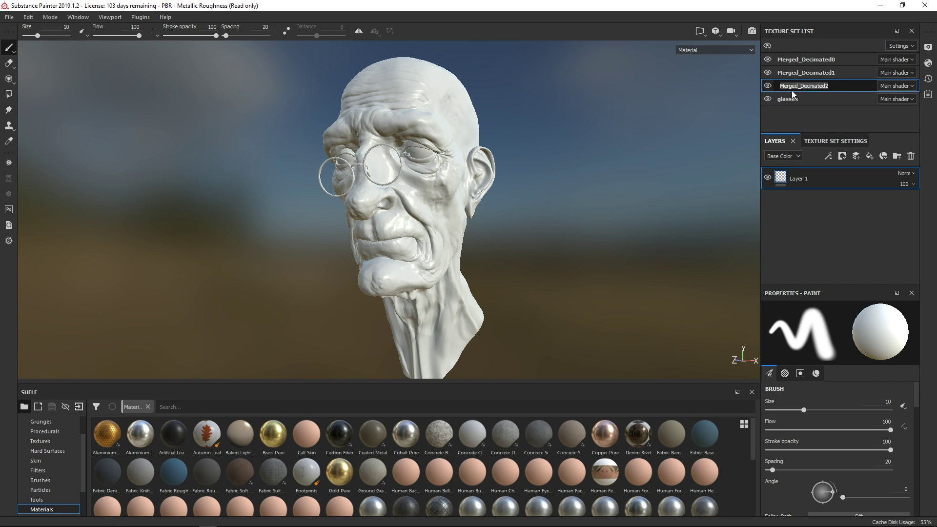
pyautogui.write('eyeOuter')
pyautogui.doubleClick(795, 74)
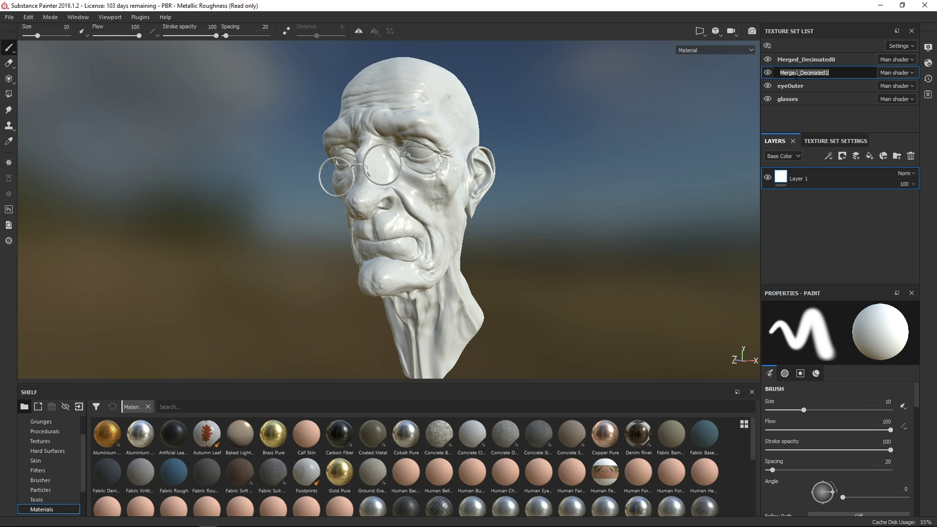
pyautogui.write('eye')
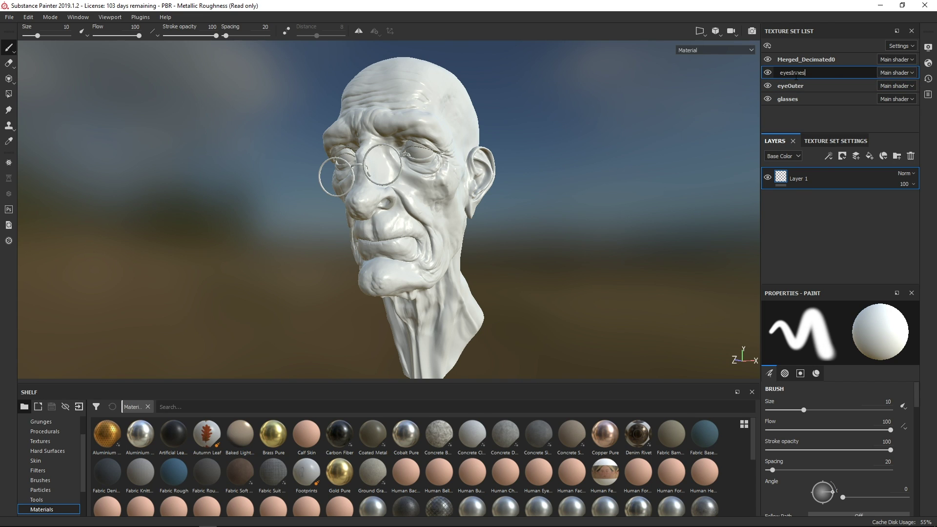
pyautogui.write('sInner')
pyautogui.press('Return')
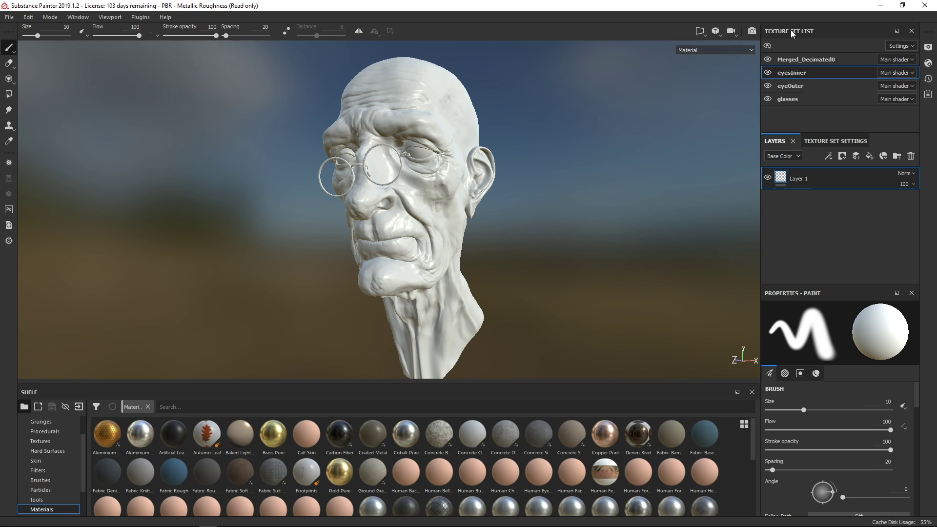
# Step: Rename the texture set Merged_Decimated0 as head
pyautogui.doubleClick(800, 59)
pyautogui.write('head')
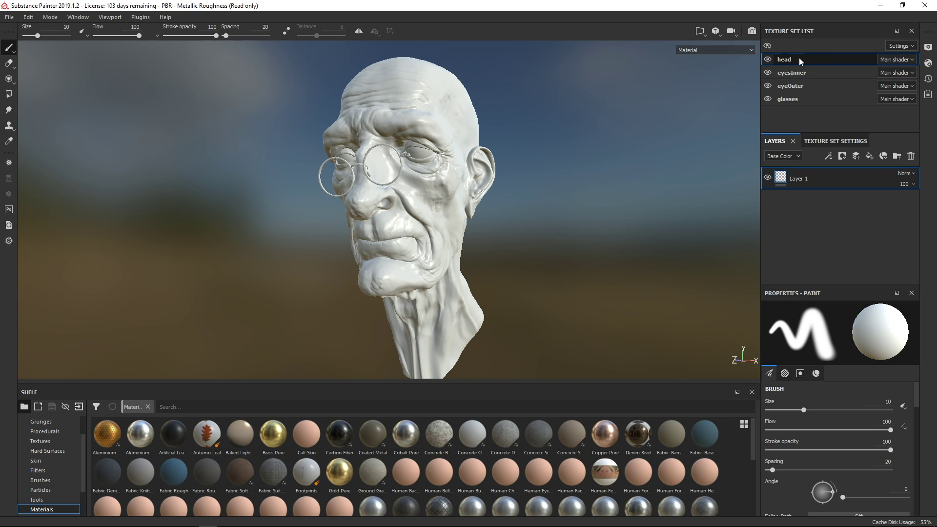
pyautogui.press('Return')
# Step: Inspect the head with the eye and glasses texture sets hidden, showing all four sets again
pyautogui.click(768, 85)
pyautogui.click(767, 98)
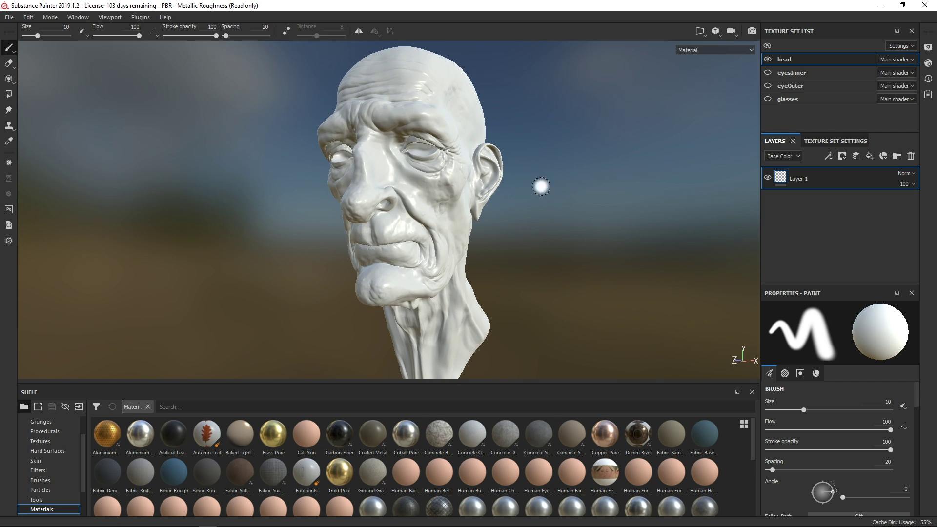
pyautogui.click(767, 99)
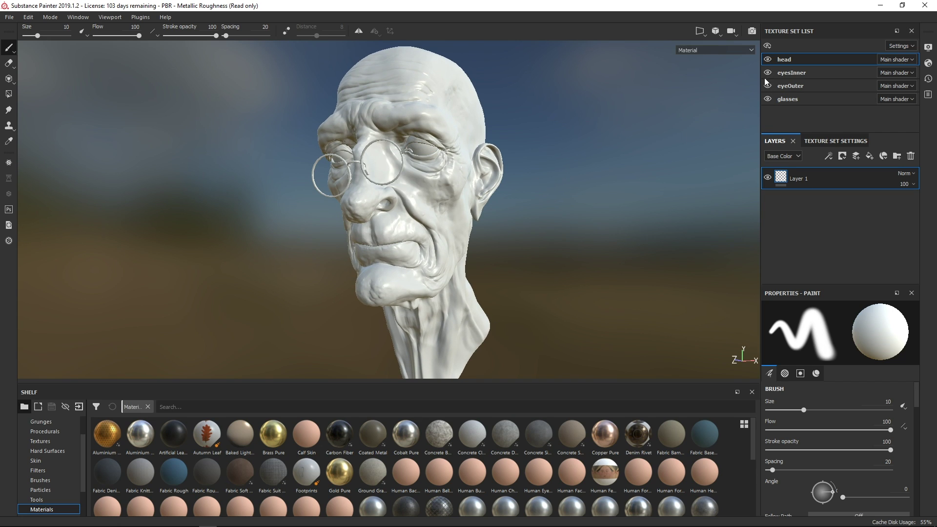
pyautogui.moveTo(767, 61); pyautogui.dragTo(767, 102)
pyautogui.click(767, 98)
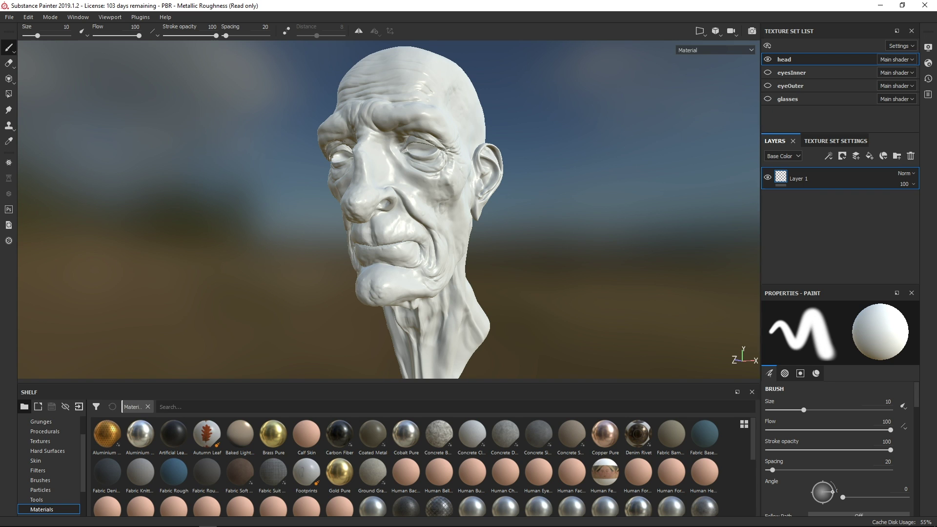
pyautogui.keyDown('alt'); pyautogui.moveTo(512, 183); pyautogui.dragTo(517, 154); pyautogui.keyUp('alt')
pyautogui.moveTo(770, 75); pyautogui.dragTo(769, 104)
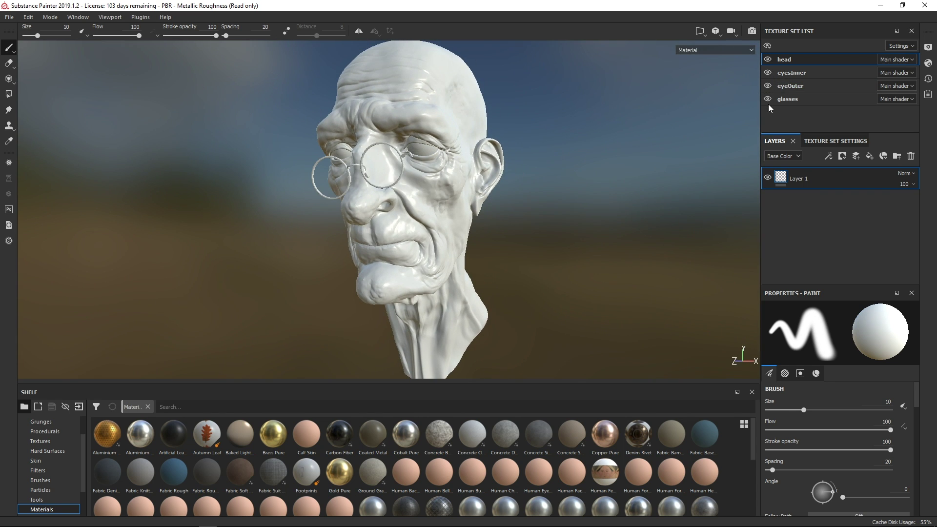
# Step: Bake the mesh maps for the head texture set with the Normal map excluded
pyautogui.keyDown('alt'); pyautogui.moveTo(483, 192); pyautogui.dragTo(449, 192, button='right'); pyautogui.keyUp('alt')
pyautogui.moveTo(449, 192)
pyautogui.keyDown('alt'); pyautogui.mouseDown()
pyautogui.moveTo(457, 187)
pyautogui.moveTo(502, 220)
pyautogui.mouseUp(); pyautogui.keyUp('alt')
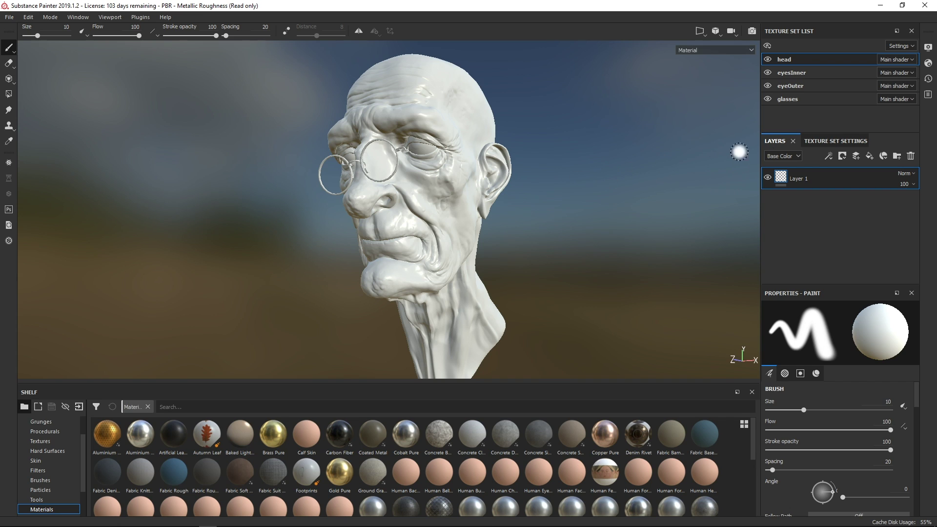
pyautogui.keyDown('alt'); pyautogui.moveTo(479, 189); pyautogui.dragTo(455, 190, button='right'); pyautogui.keyUp('alt')
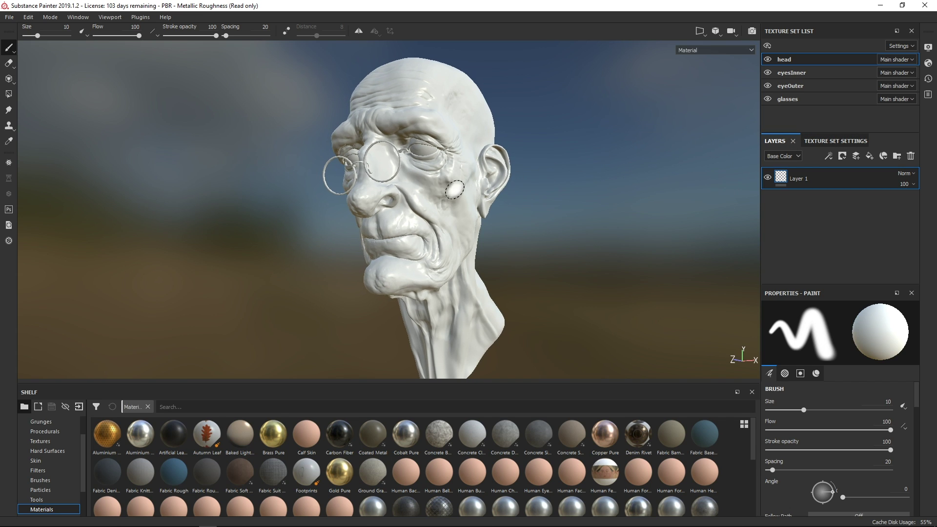
pyautogui.click(828, 144)
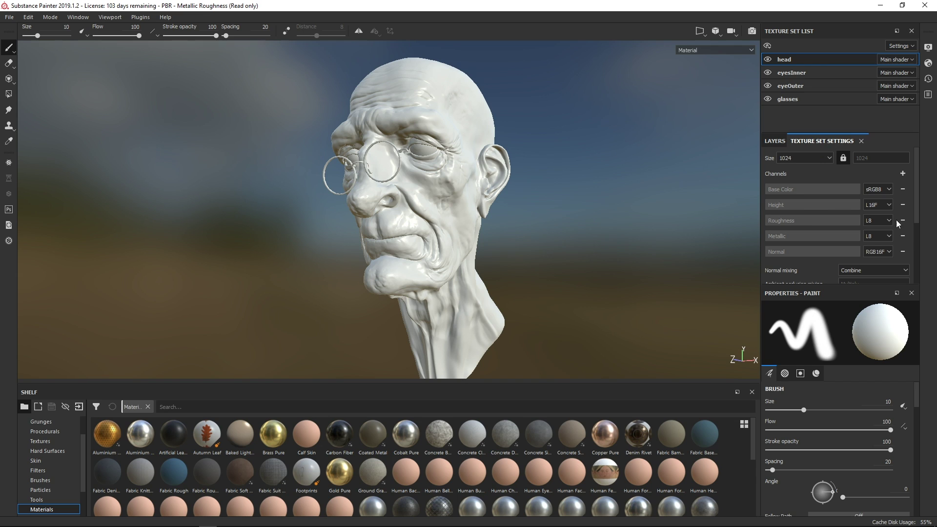
pyautogui.scroll(-2, 917, 224)
pyautogui.scroll(-2, 909, 234)
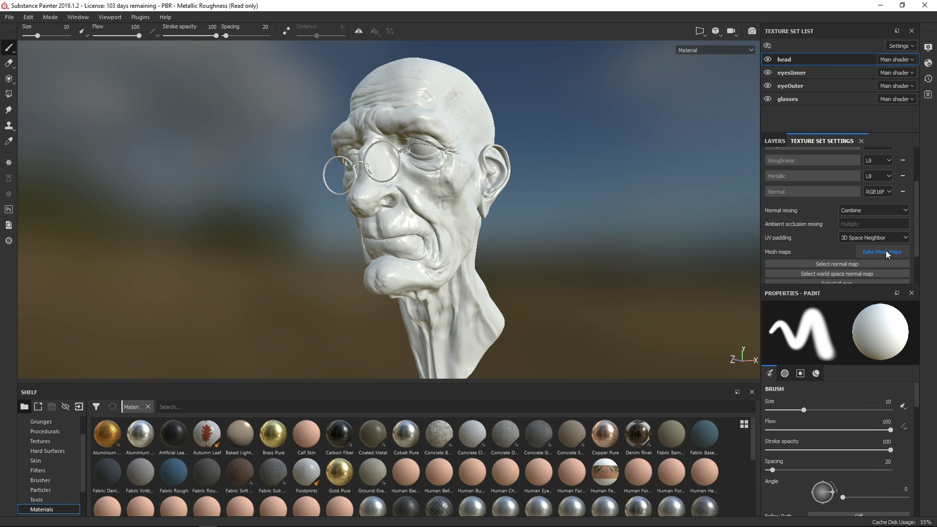
pyautogui.click(882, 252)
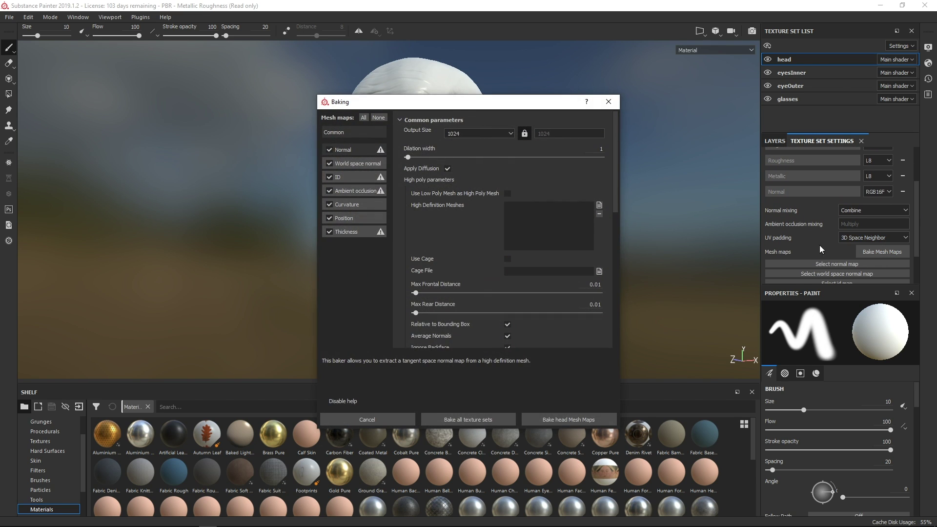
pyautogui.click(329, 150)
pyautogui.moveTo(405, 103); pyautogui.dragTo(578, 110)
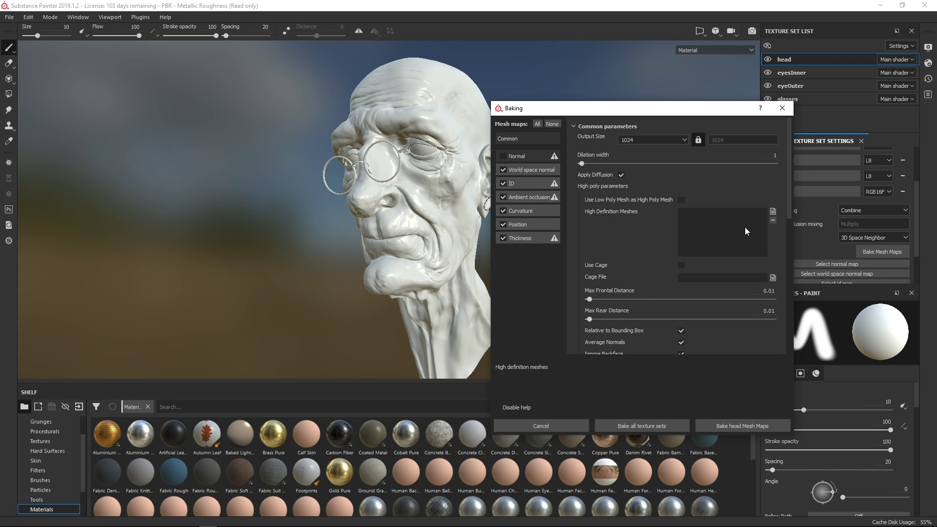
pyautogui.click(732, 426)
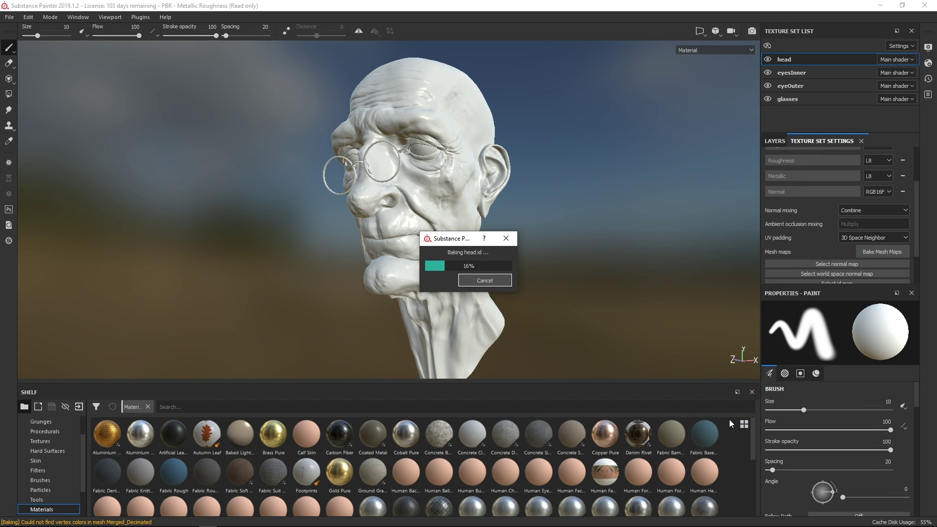
# Step: Cycle through the baked mesh maps on the head, including ambient occlusion, and return to the material view
pyautogui.press('b')
pyautogui.press('b')
pyautogui.press('b')
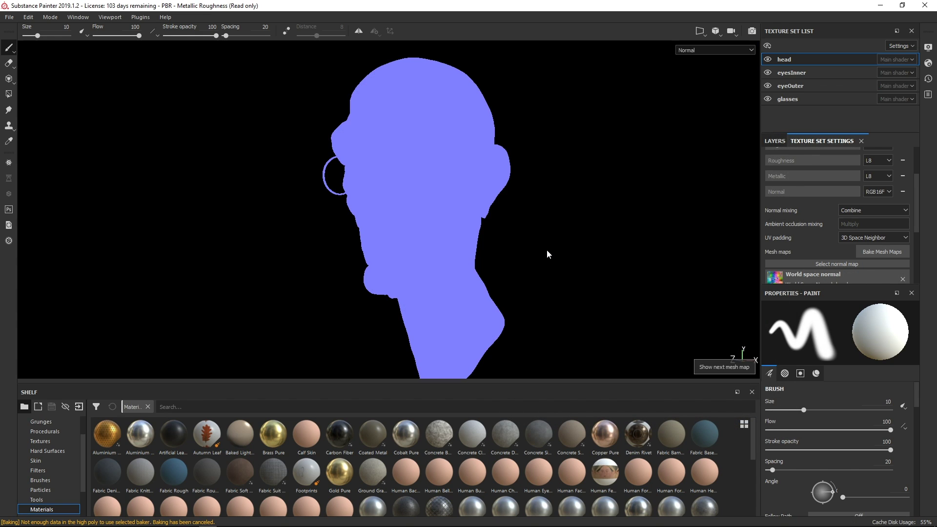
pyautogui.press('b')
pyautogui.press('b')
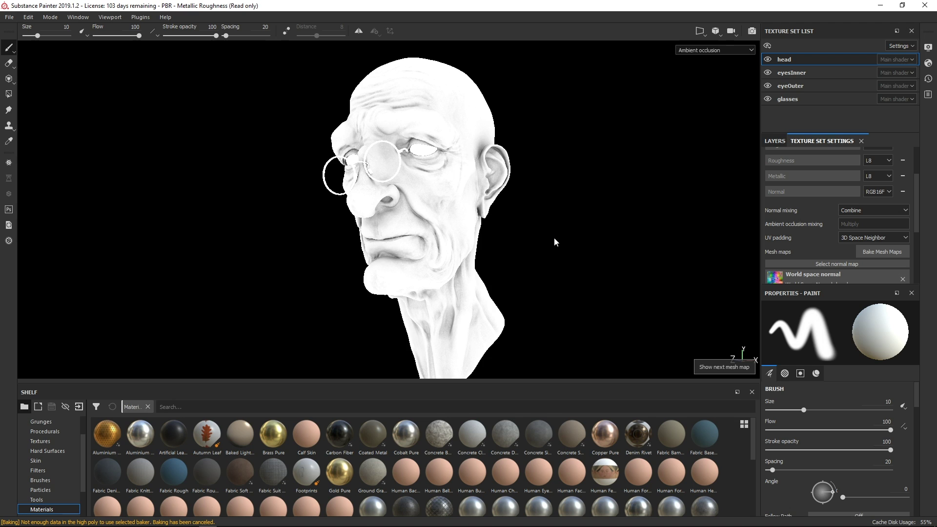
pyautogui.press('b')
pyautogui.press('m')
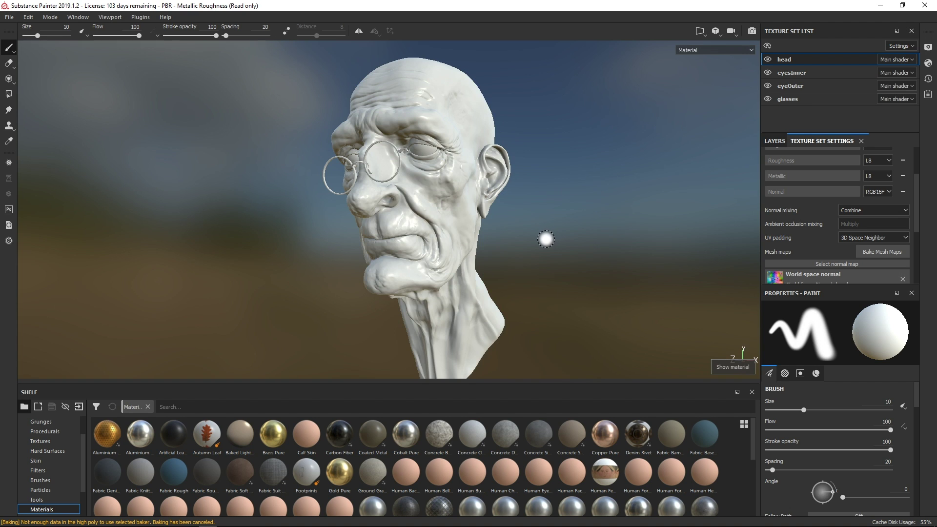
# Step: Remove the baked ID map from the head texture set's mesh maps
pyautogui.scroll(-4, 839, 212)
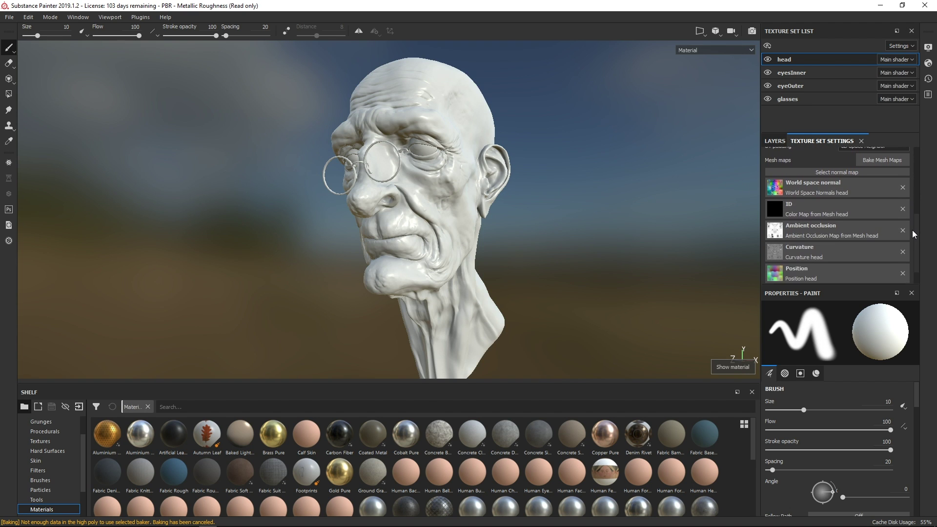
pyautogui.click(902, 205)
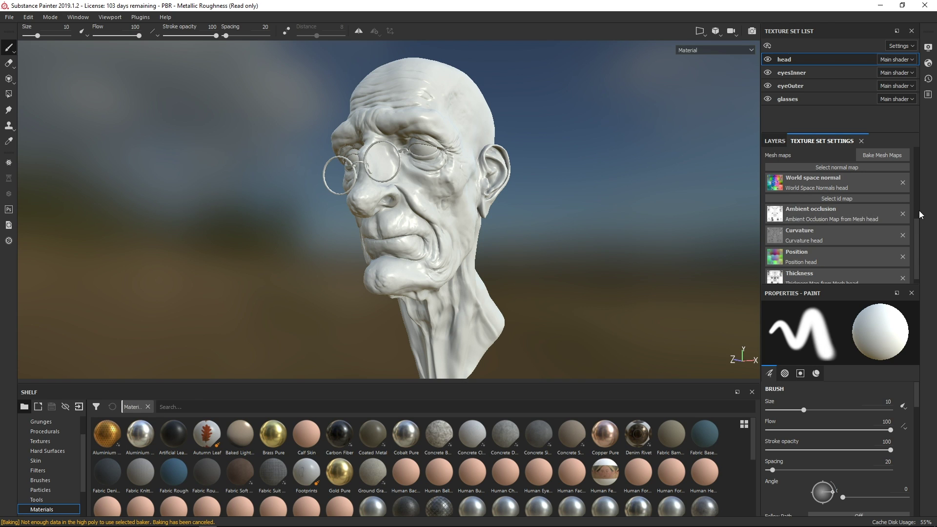
pyautogui.scroll(-1, 919, 225)
pyautogui.scroll(1, 916, 251)
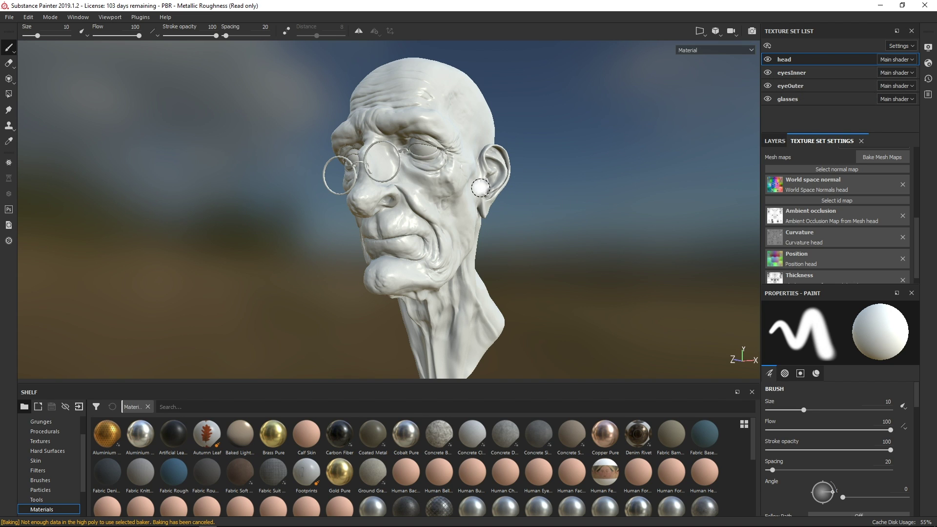
# Step: Switch to ZBrush and isolate the Head subtool of the Decimated tool
pyautogui.hotkey('alt', 'Tab')
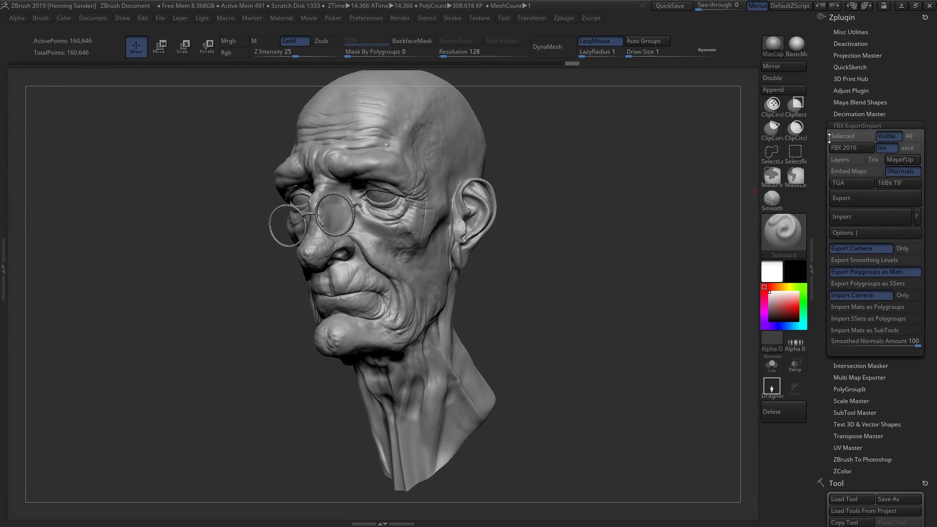
pyautogui.scroll(-5, 829, 139)
pyautogui.click(848, 345)
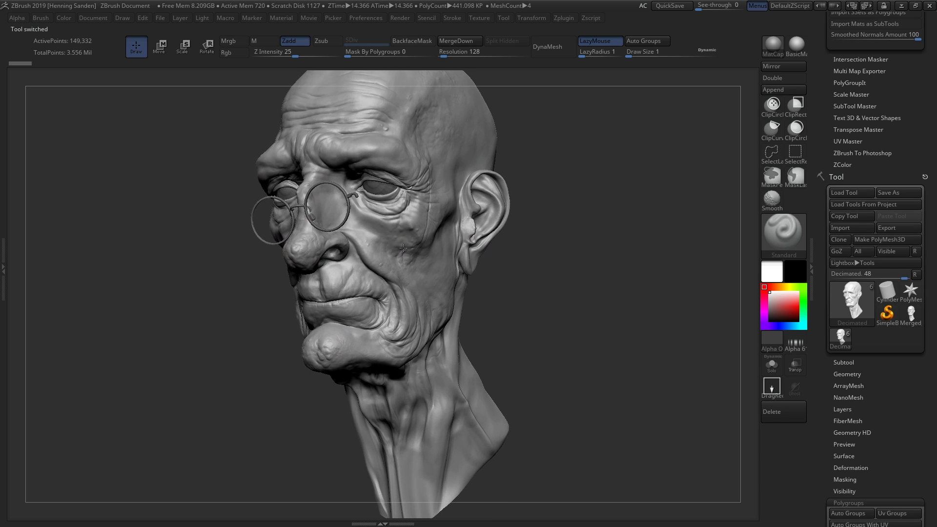
pyautogui.click(853, 363)
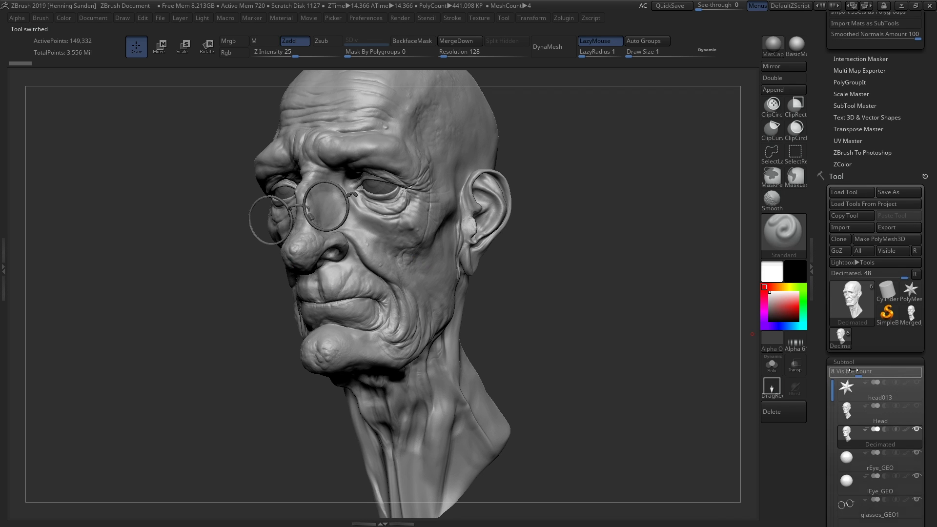
pyautogui.click(854, 419)
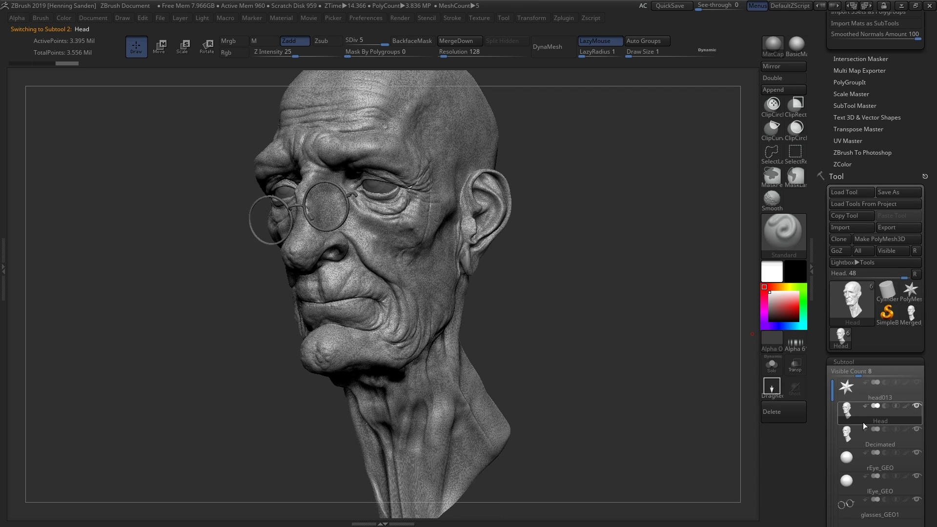
pyautogui.click(771, 366)
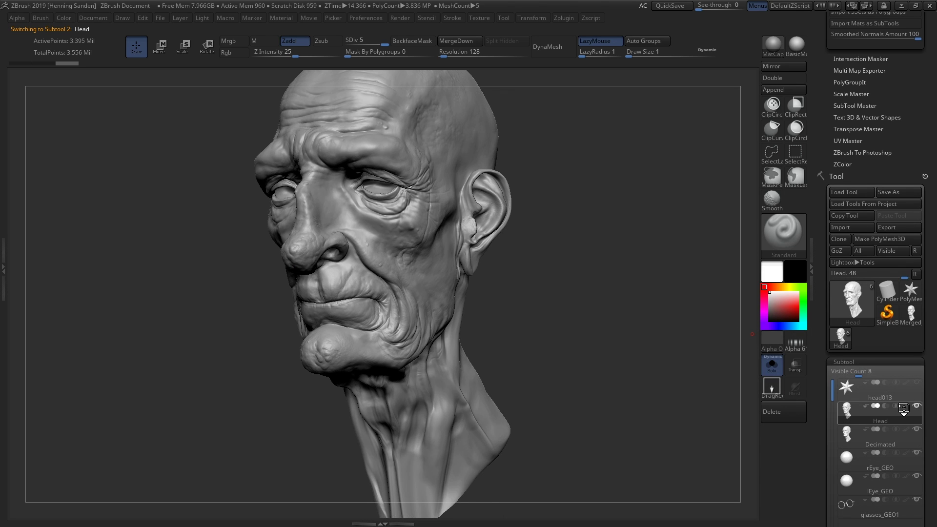
# Step: Turn on polypaint for the Head subtool and inspect the coloured eye, lip and ear regions
pyautogui.click(906, 406)
pyautogui.moveTo(489, 271); pyautogui.dragTo(400, 254)
pyautogui.moveTo(400, 254); pyautogui.dragTo(467, 234, button='right')
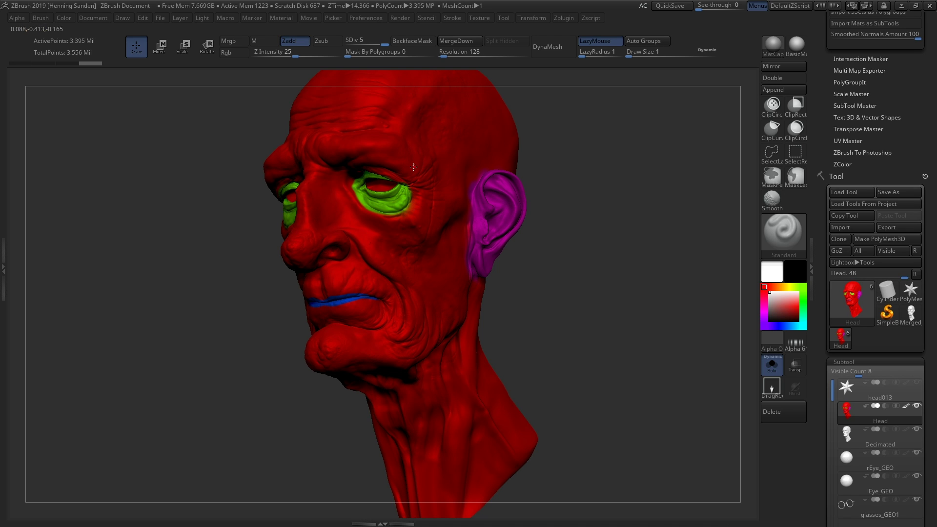
pyautogui.moveTo(441, 252)
pyautogui.mouseDown(button='right')
pyautogui.moveTo(452, 253)
pyautogui.moveTo(430, 257)
pyautogui.moveTo(439, 261)
pyautogui.mouseUp(button='right')
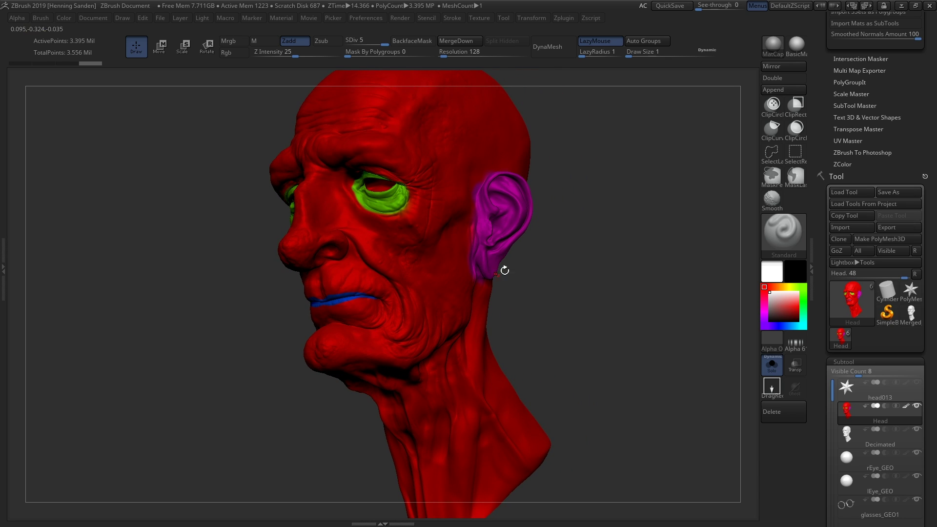
pyautogui.moveTo(443, 276)
pyautogui.mouseDown(button='right')
pyautogui.moveTo(471, 271)
pyautogui.moveTo(443, 266)
pyautogui.mouseUp(button='right')
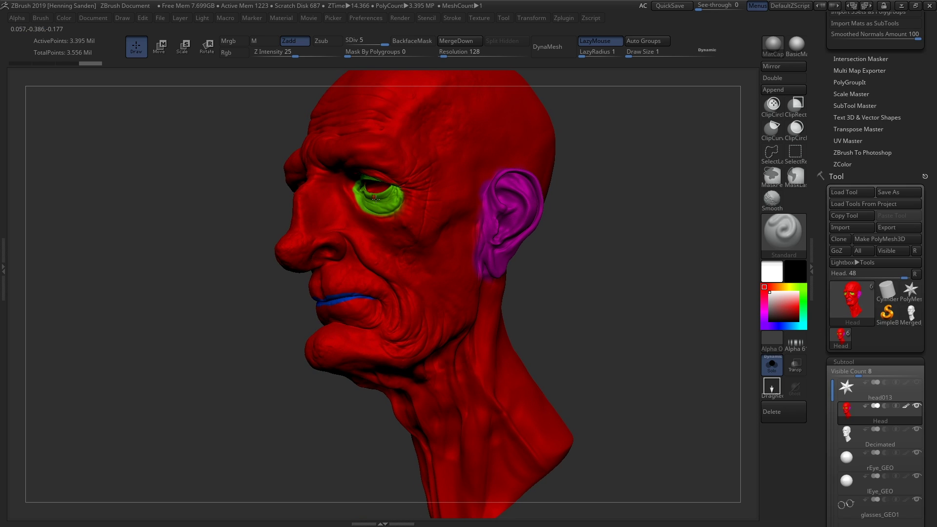
# Step: Export the head's polypaint as a 1024 texture map with Multi Map Exporter, saving it as TIF file Head in the henningDelete folder
pyautogui.moveTo(818, 182); pyautogui.dragTo(819, 269)
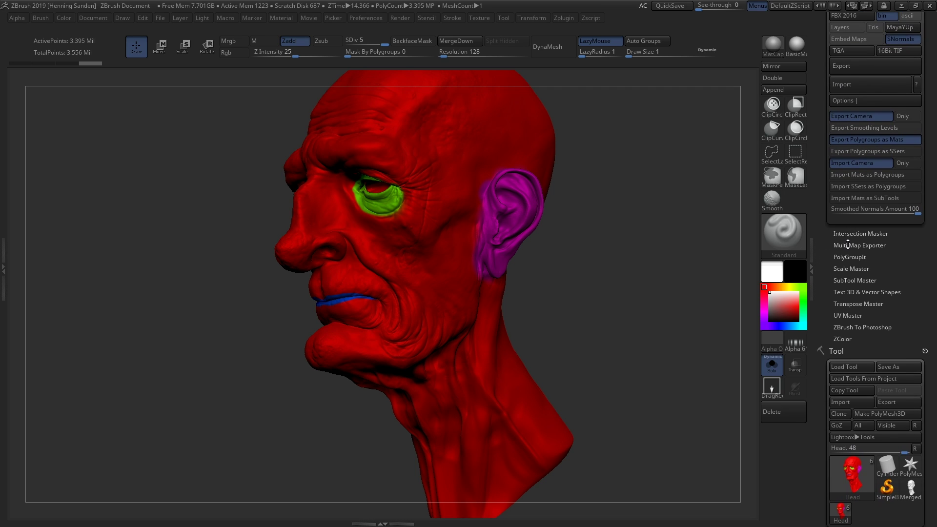
pyautogui.moveTo(823, 209); pyautogui.dragTo(824, 264)
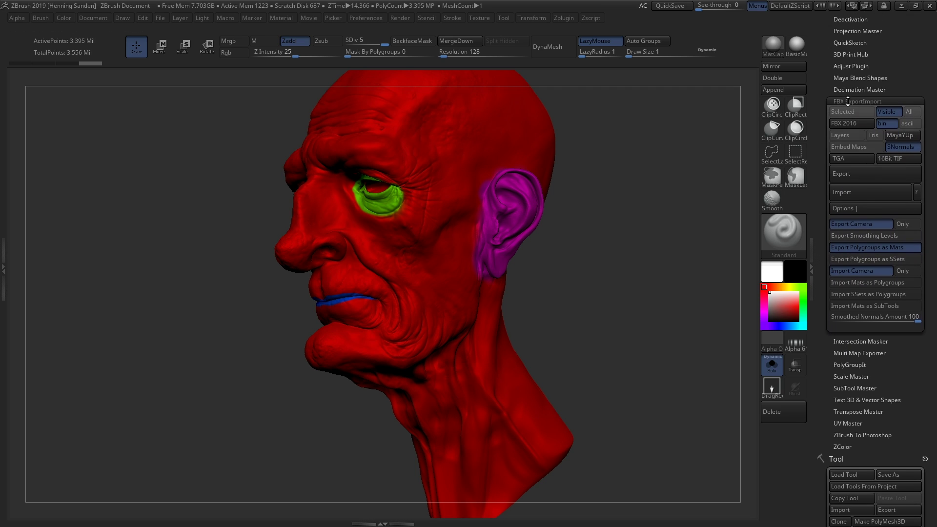
pyautogui.click(846, 101)
pyautogui.moveTo(831, 99); pyautogui.dragTo(829, 145)
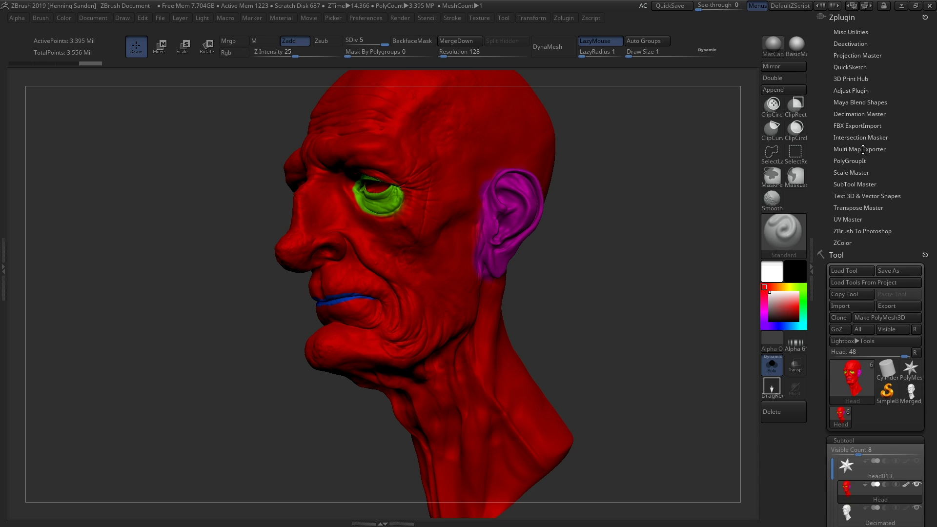
pyautogui.click(862, 149)
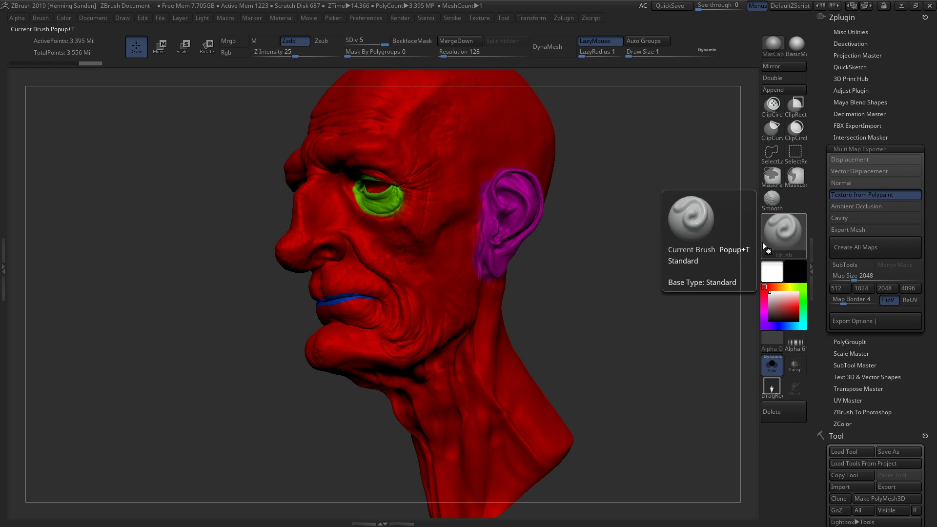
pyautogui.click(864, 289)
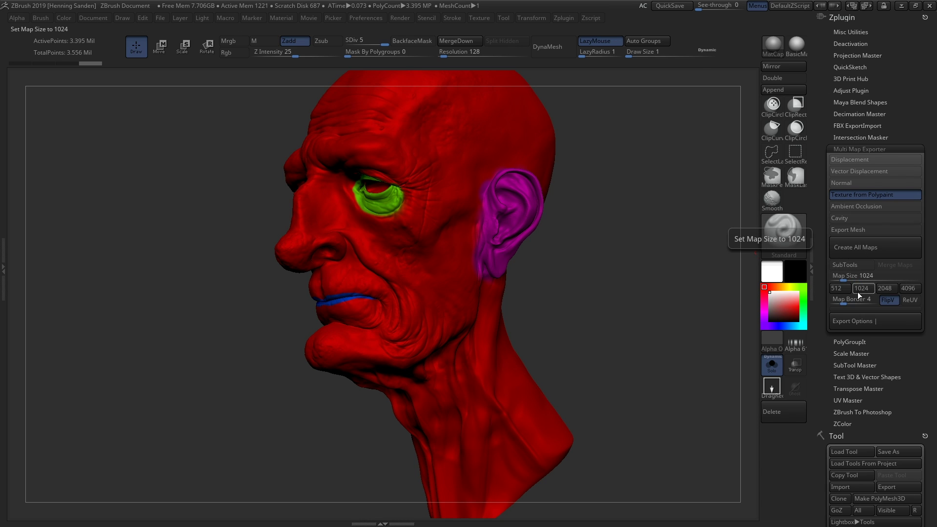
pyautogui.click(862, 247)
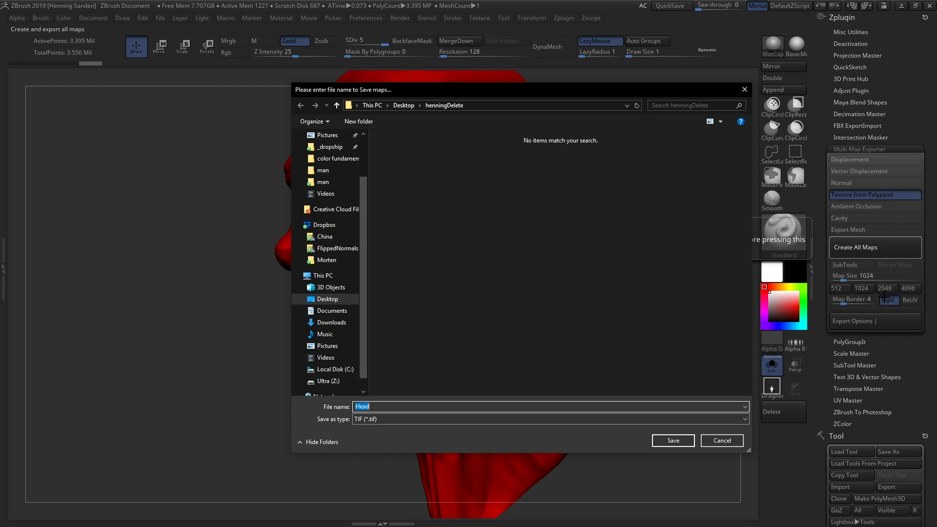
pyautogui.click(673, 441)
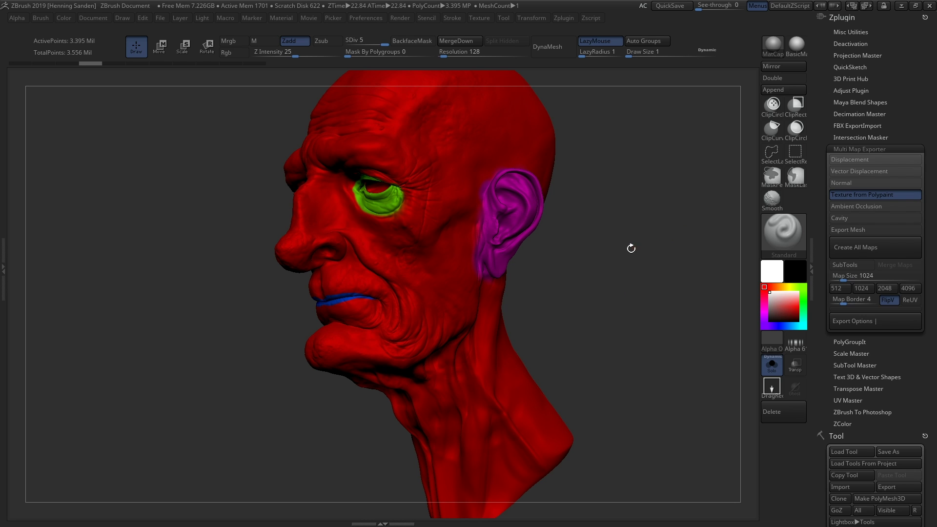
# Step: Switch to File Explorer, open the henningDelete folder on the Desktop, and move its window so the Substance Painter shelf stays accessible
pyautogui.hotkey('alt', 'Tab')
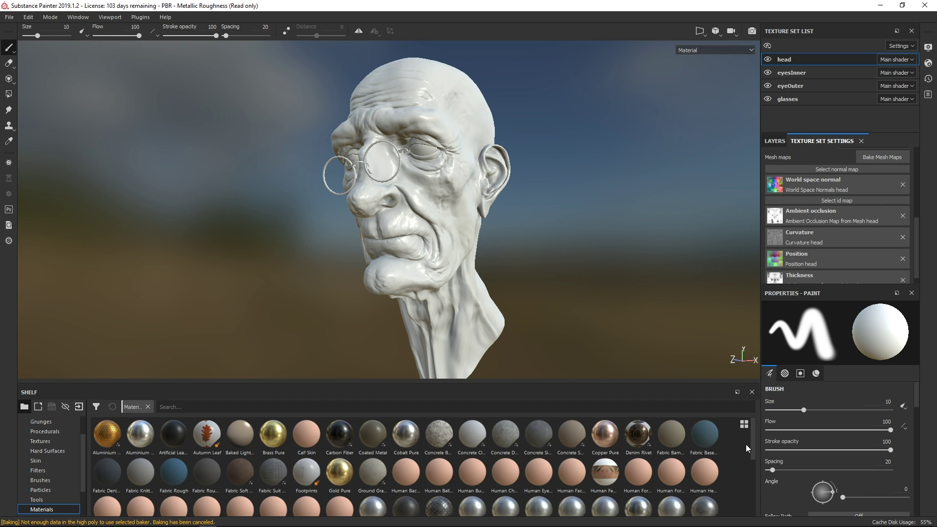
pyautogui.scroll(-1, 748, 451)
pyautogui.scroll(1, 753, 458)
pyautogui.hotkey('alt', 'Tab')
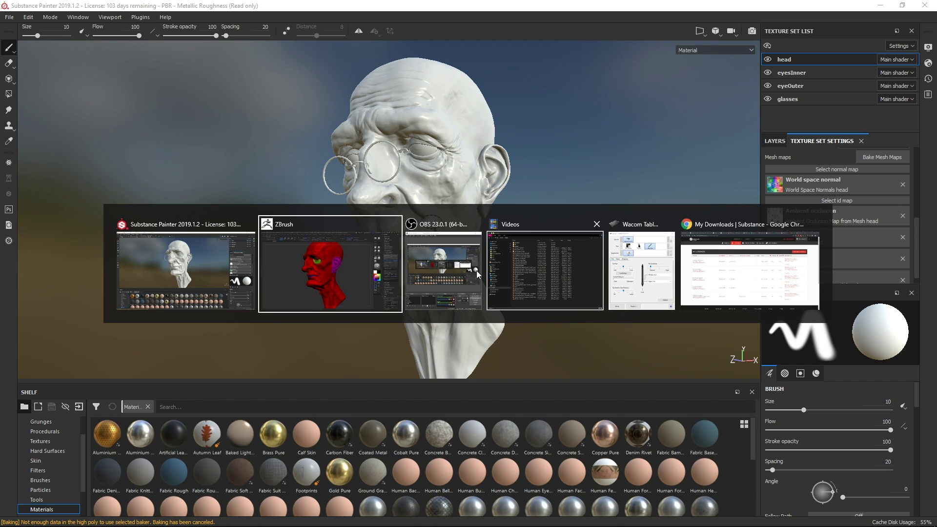
pyautogui.click(508, 260)
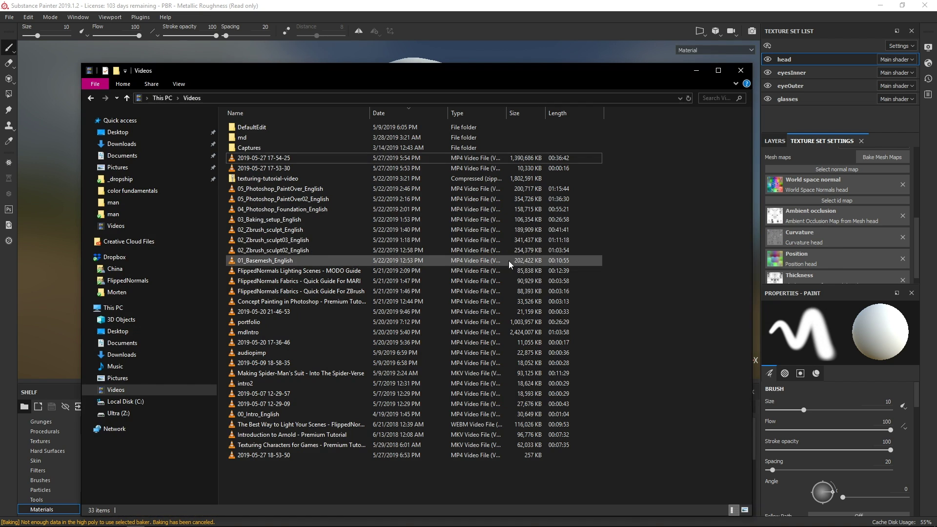
pyautogui.click(118, 132)
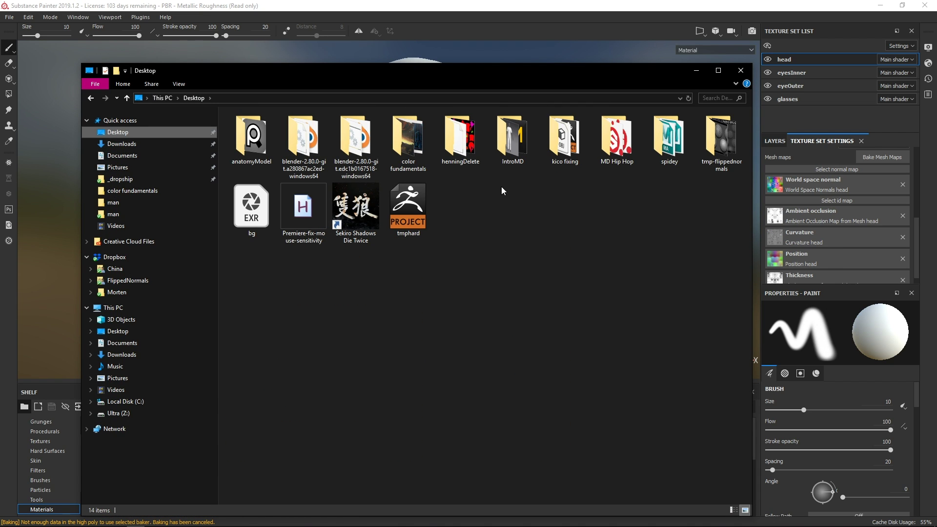
pyautogui.doubleClick(477, 145)
pyautogui.moveTo(467, 75); pyautogui.dragTo(803, 110)
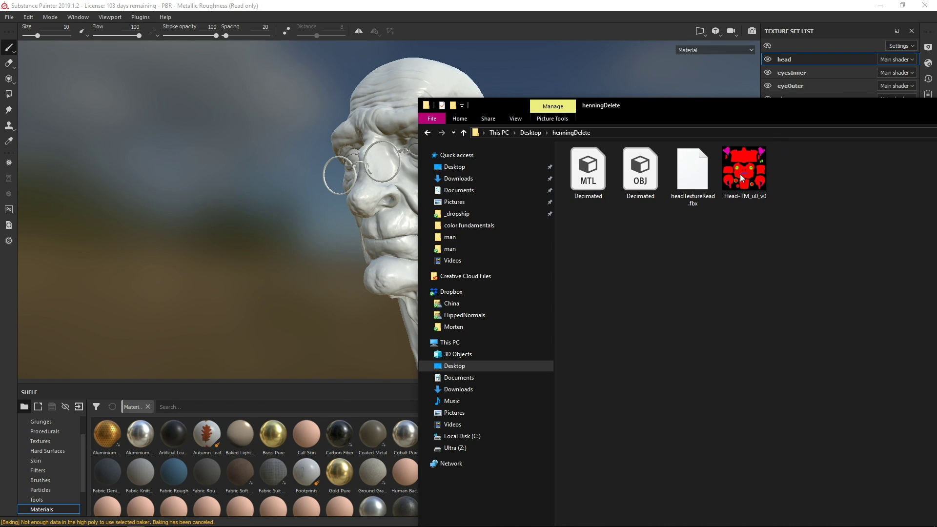
# Step: Bring the exported Head-TM_u0_v0 image into Substance Painter's shelf import and set its usage to texture
pyautogui.click(743, 174)
pyautogui.moveTo(750, 169); pyautogui.dragTo(291, 455)
pyautogui.click(363, 323)
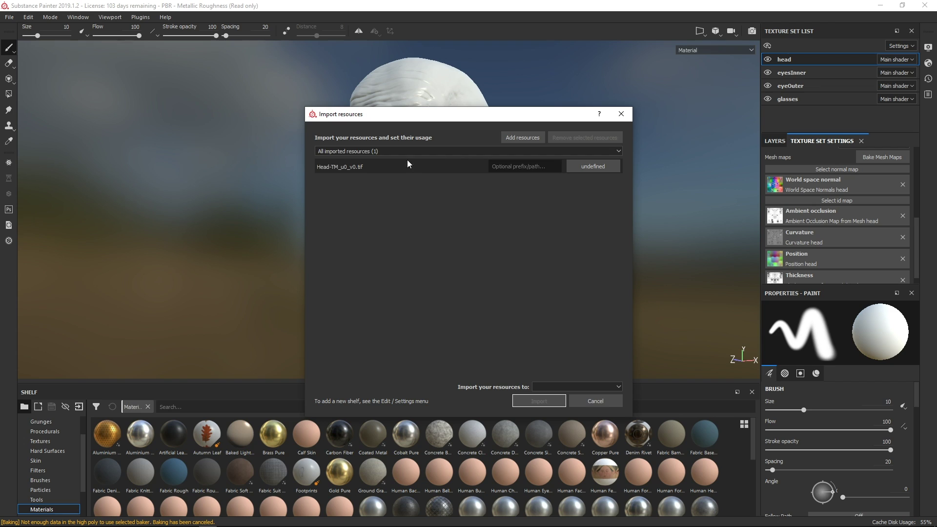
pyautogui.click(593, 166)
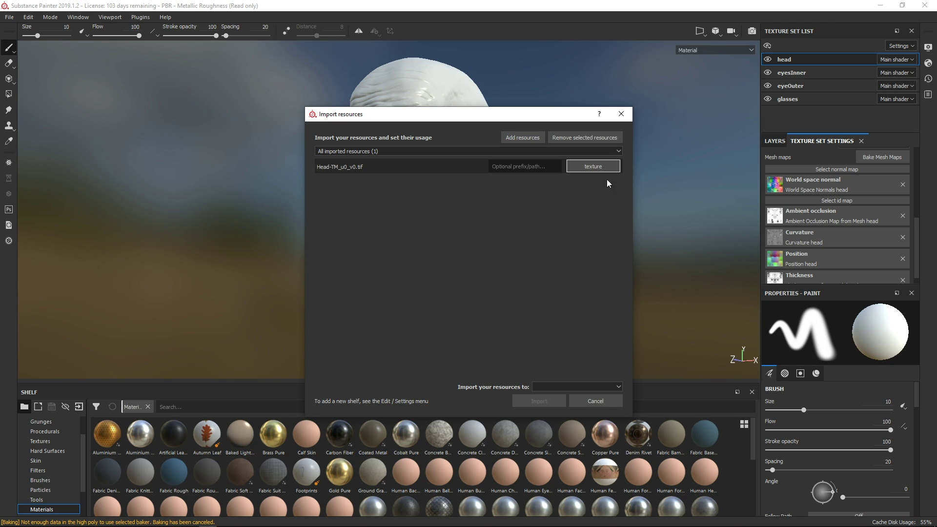
pyautogui.click(597, 168)
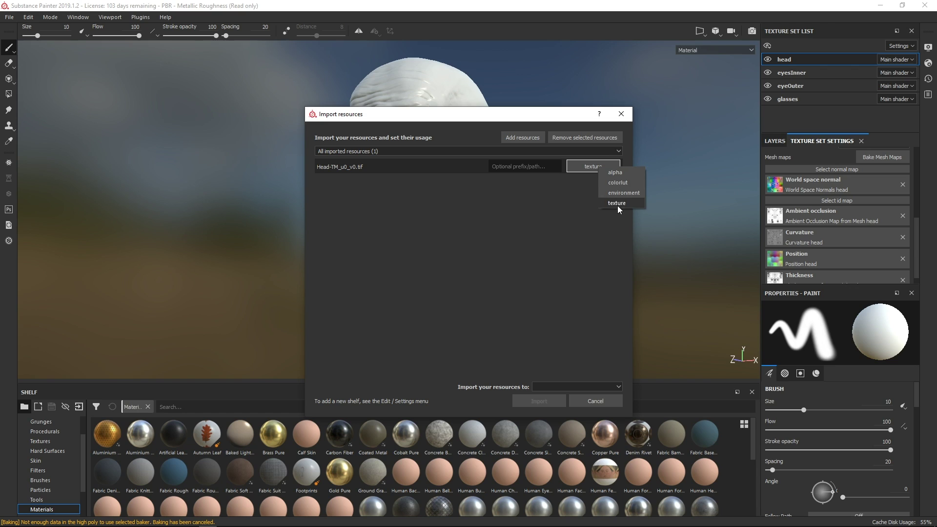
pyautogui.click(616, 203)
# Step: Give the texture the prefix ID and import it into the project 'PBR - Metallic Roughness'
pyautogui.click(543, 171)
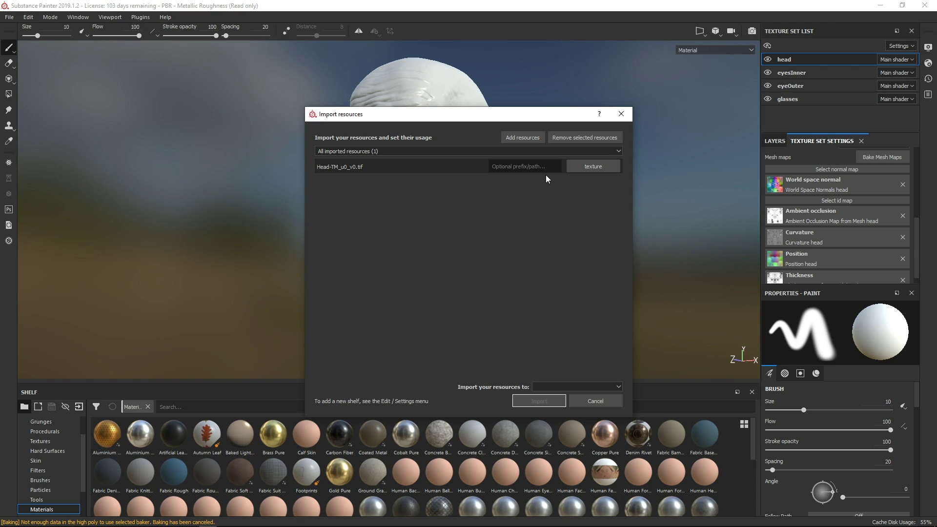
pyautogui.write('ID')
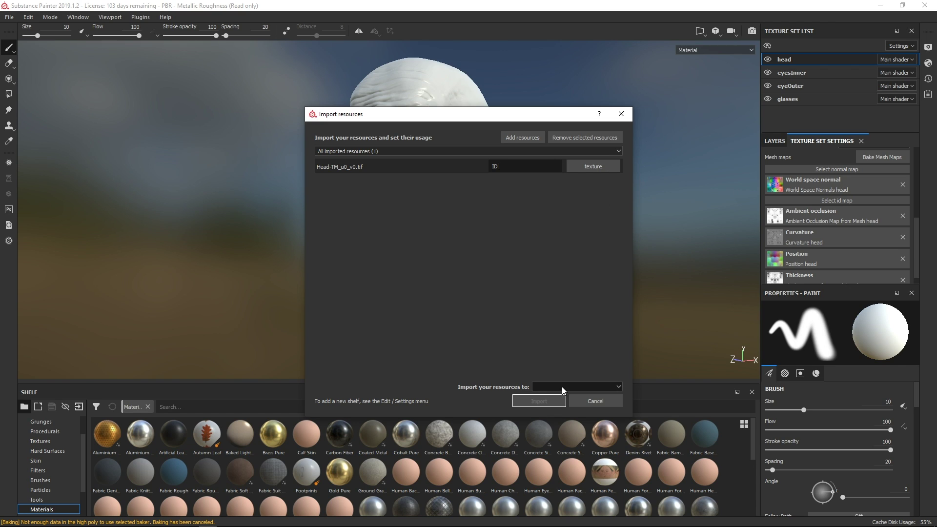
pyautogui.click(561, 386)
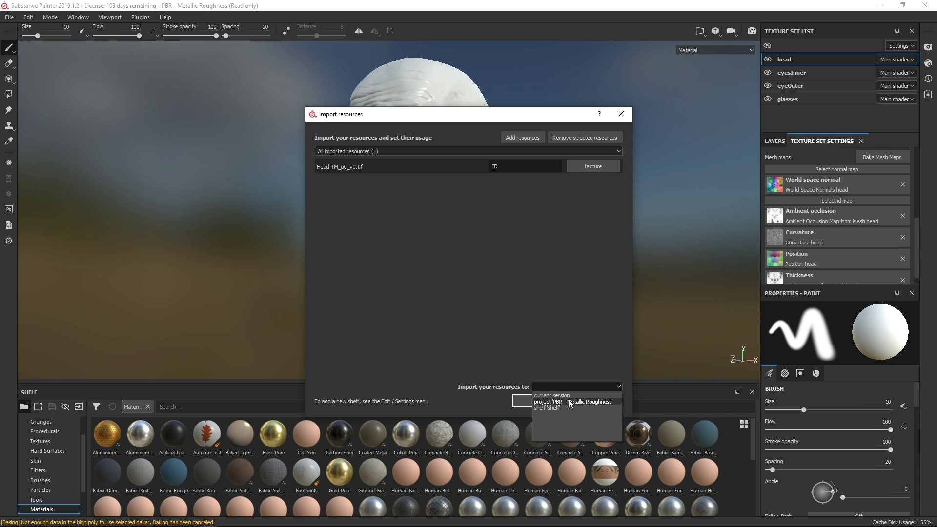
pyautogui.click(569, 402)
pyautogui.click(573, 386)
pyautogui.click(564, 401)
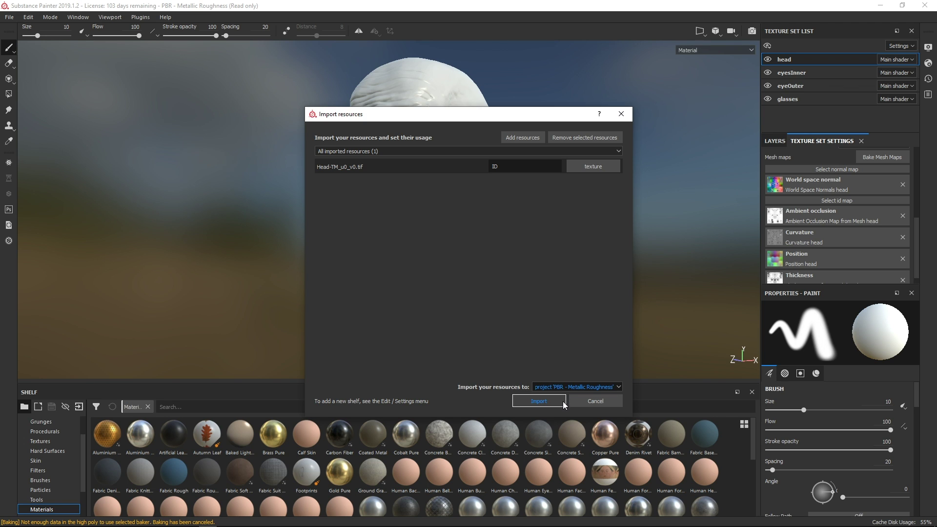
pyautogui.click(545, 400)
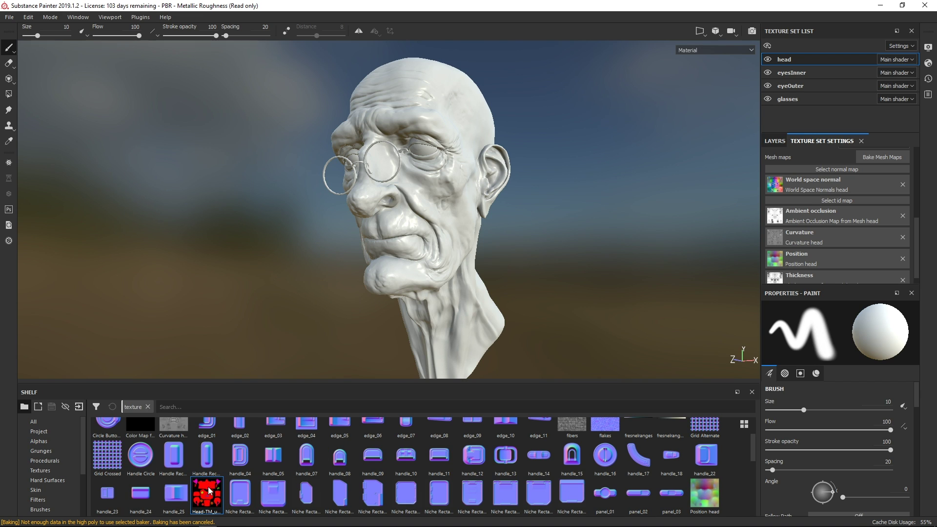
# Step: Assign the imported Head-TM_u0_v0 texture as the head's ID mesh map and check the map's colour regions on the model
pyautogui.moveTo(207, 498); pyautogui.dragTo(830, 205)
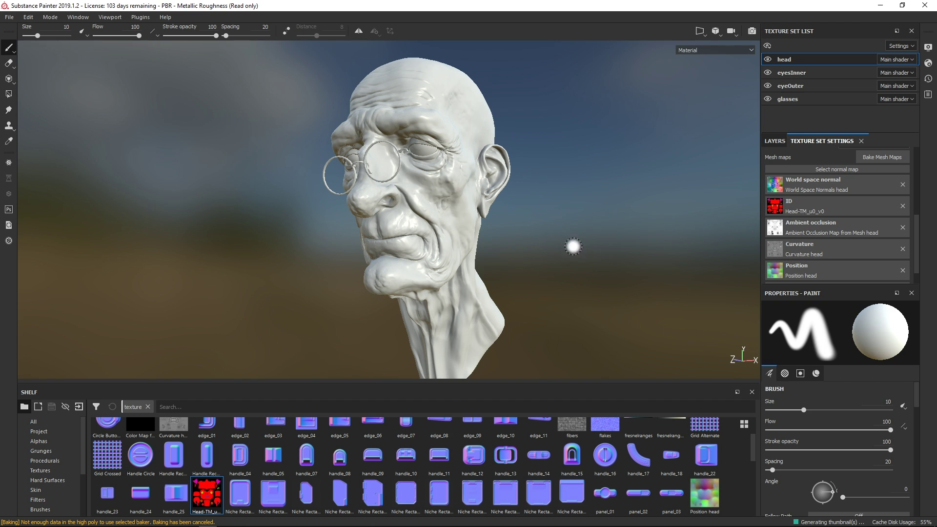
pyautogui.press('b')
pyautogui.press('b')
pyautogui.press('b')
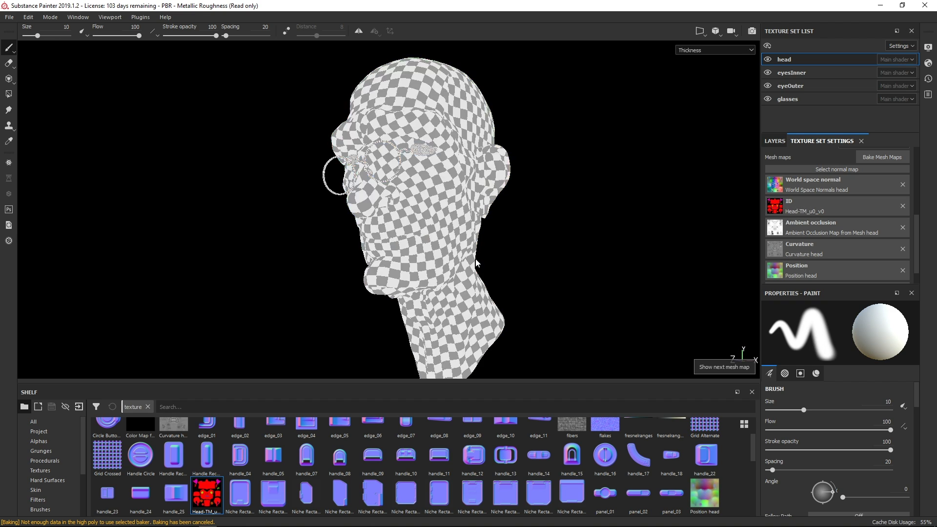
pyautogui.press('b')
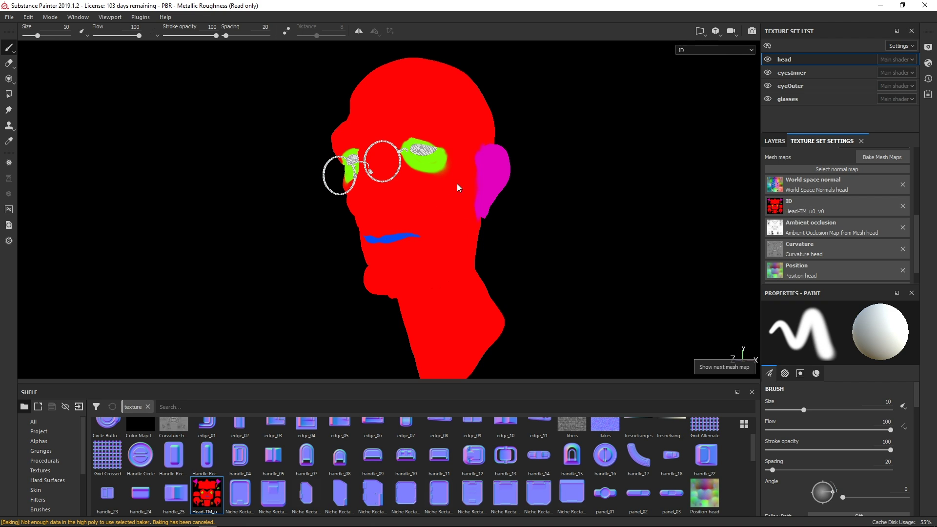
pyautogui.keyDown('alt'); pyautogui.moveTo(502, 216); pyautogui.dragTo(472, 225); pyautogui.keyUp('alt')
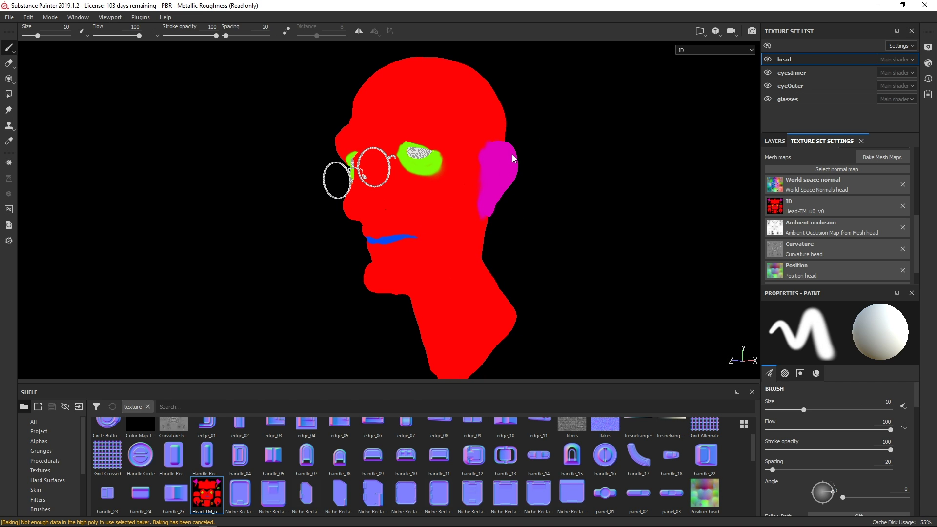
pyautogui.press('m')
pyautogui.keyDown('alt'); pyautogui.moveTo(451, 175); pyautogui.dragTo(506, 244); pyautogui.keyUp('alt')
pyautogui.keyDown('alt'); pyautogui.moveTo(506, 244); pyautogui.dragTo(506, 230, button='right'); pyautogui.keyUp('alt')
# Step: Add a fill layer to the head that affects only roughness, and set its roughness to about 0.67
pyautogui.click(775, 141)
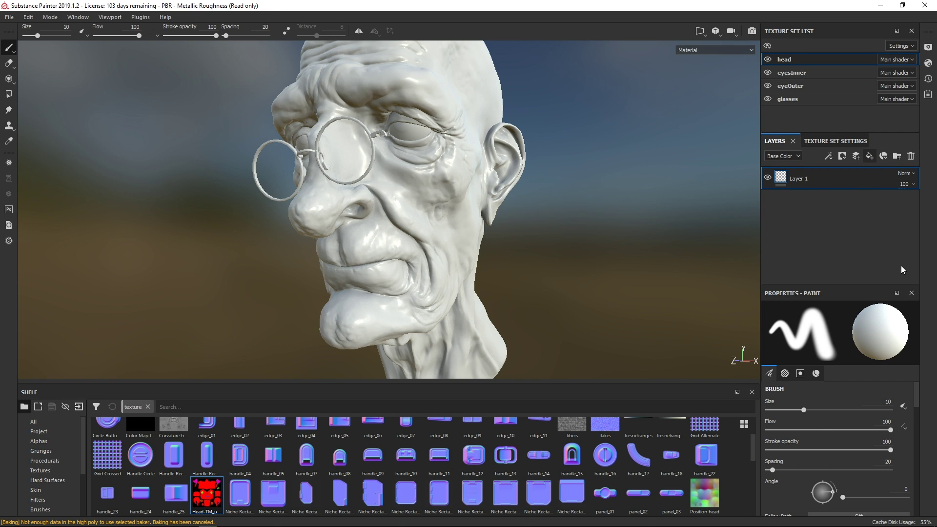
pyautogui.click(869, 155)
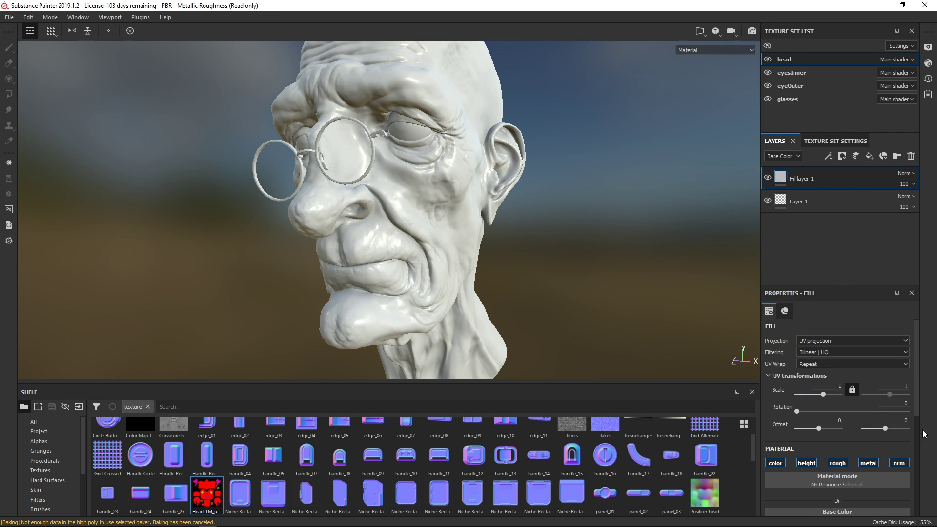
pyautogui.scroll(-1, 915, 417)
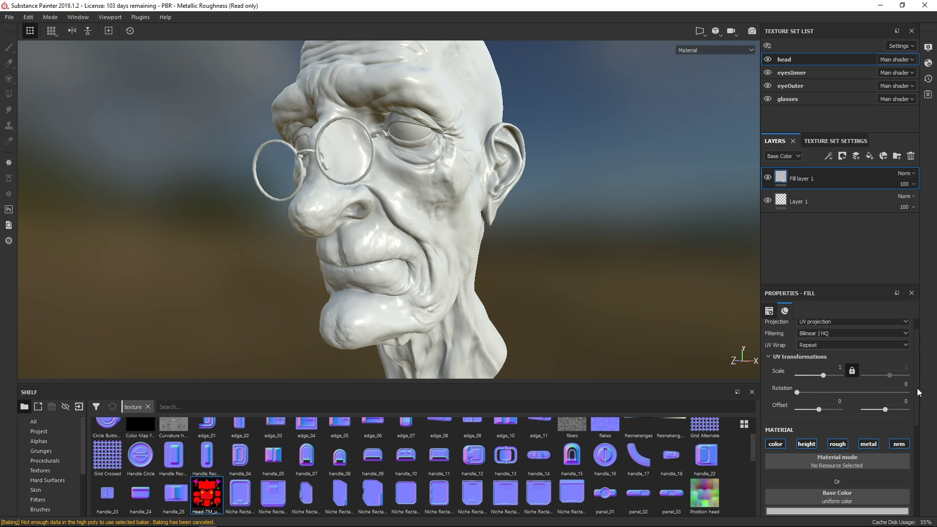
pyautogui.scroll(-3, 854, 420)
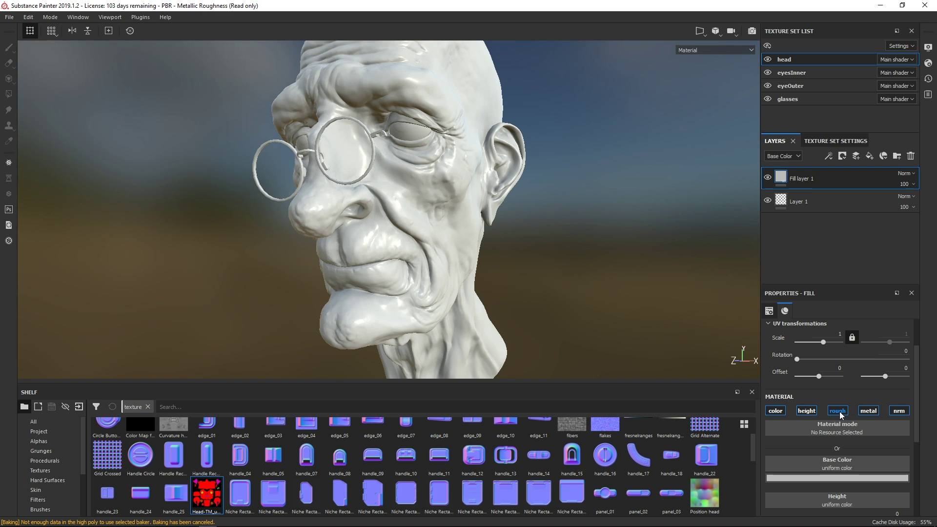
pyautogui.click(839, 411)
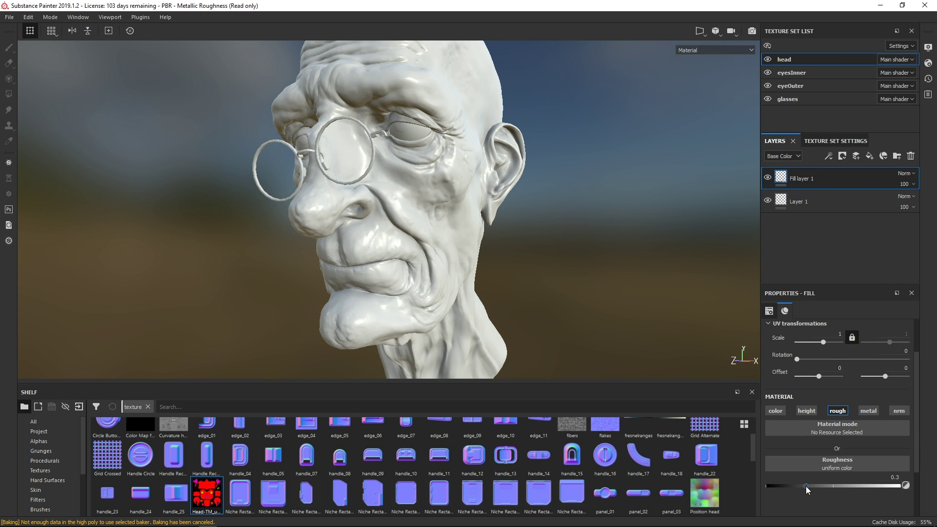
pyautogui.moveTo(806, 486); pyautogui.dragTo(863, 490)
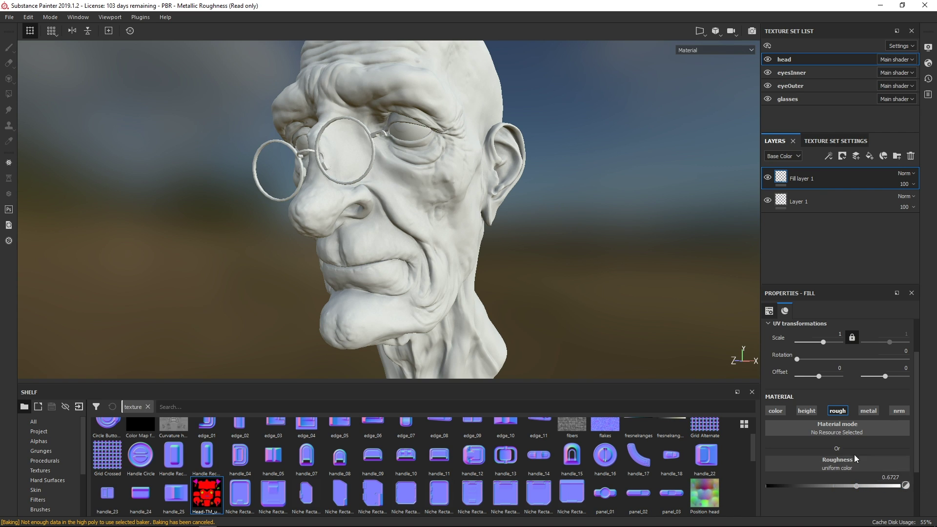
# Step: Add a second roughness-only fill layer above it with a roughness of about 0.15
pyautogui.click(869, 156)
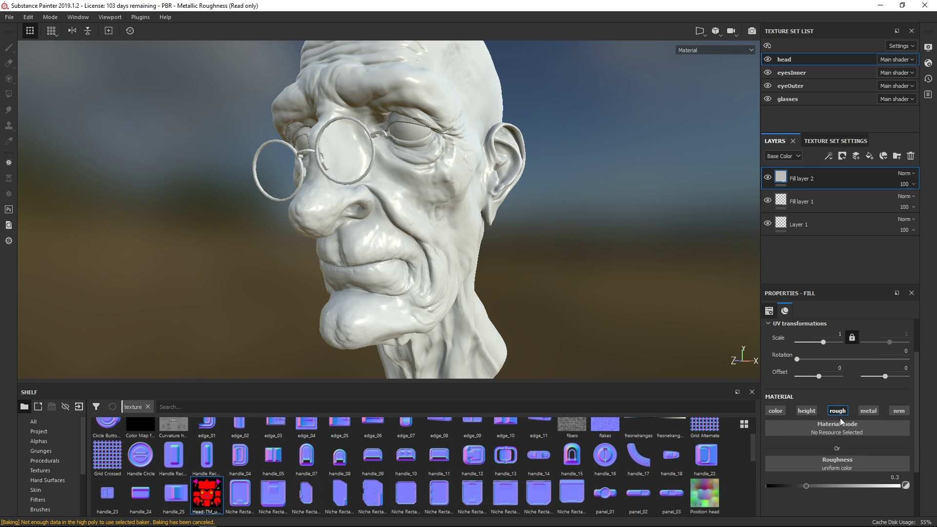
pyautogui.moveTo(818, 480); pyautogui.dragTo(786, 485)
pyautogui.keyDown('alt'); pyautogui.moveTo(476, 215); pyautogui.dragTo(518, 240); pyautogui.keyUp('alt')
# Step: Add a mask with color selection to Fill layer 2, picking the green eye region from the ID map
pyautogui.rightClick(804, 178)
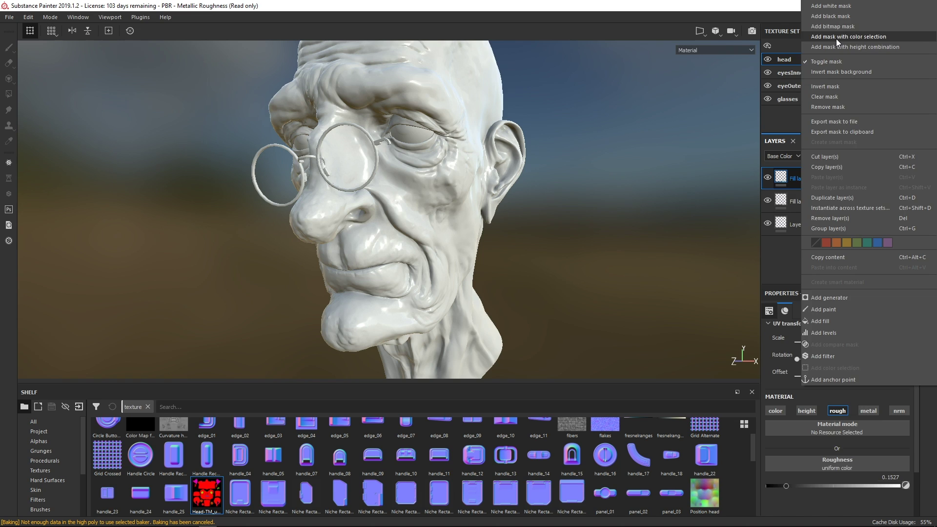
pyautogui.click(836, 39)
pyautogui.click(815, 196)
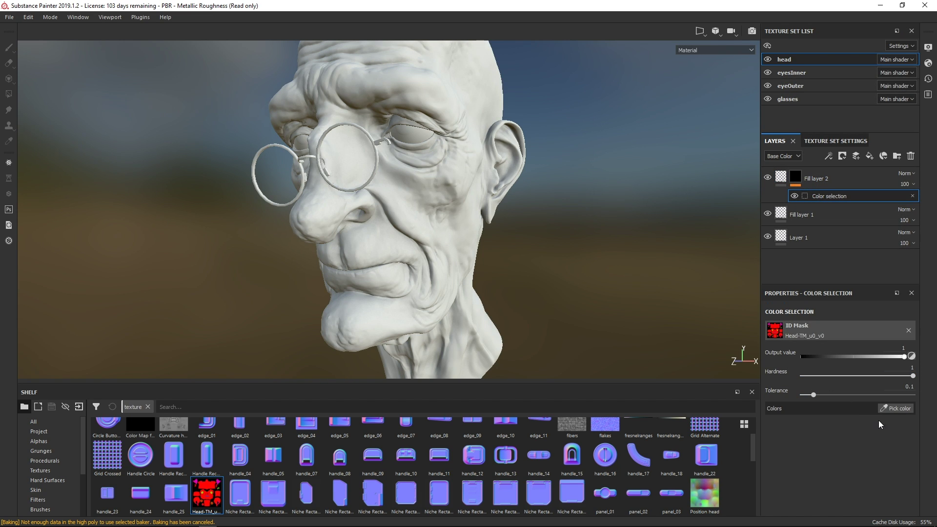
pyautogui.click(894, 409)
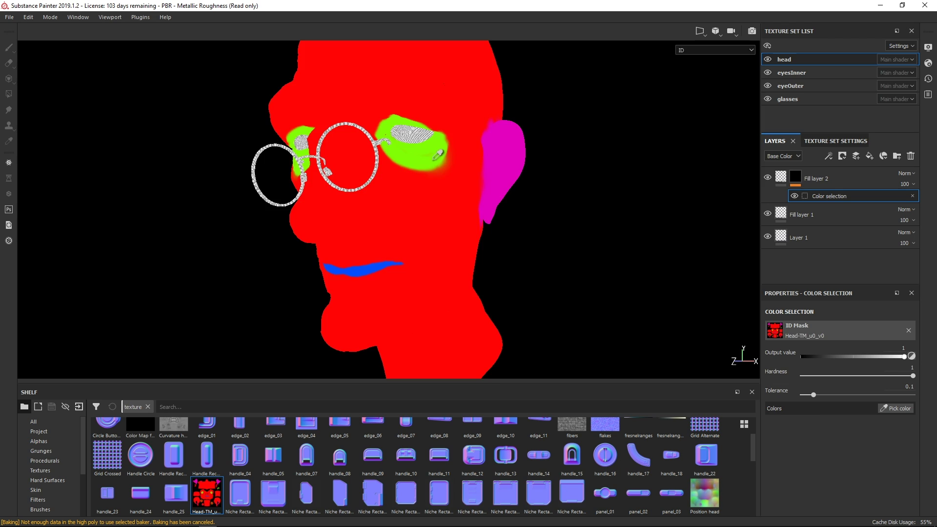
pyautogui.click(434, 157)
pyautogui.keyDown('alt'); pyautogui.moveTo(489, 209); pyautogui.dragTo(531, 265); pyautogui.keyUp('alt')
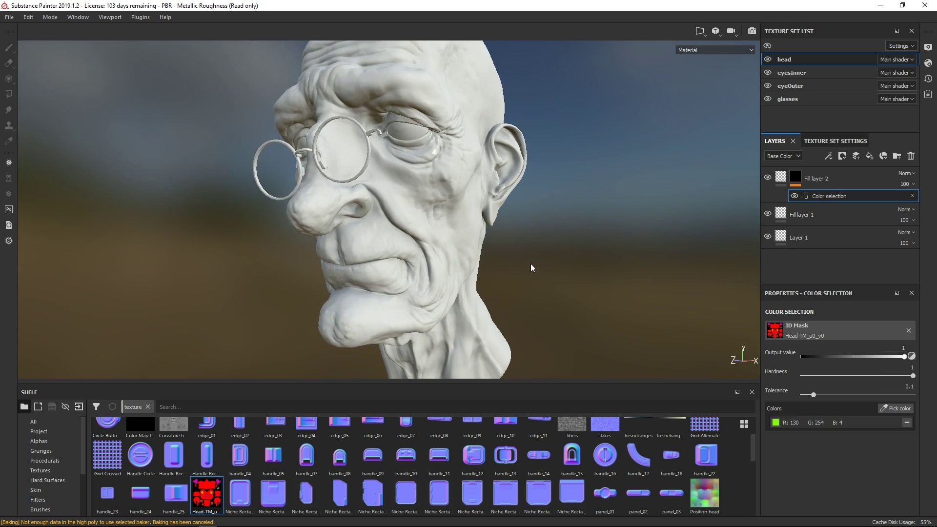
pyautogui.keyDown('alt'); pyautogui.moveTo(427, 168); pyautogui.dragTo(509, 202); pyautogui.keyUp('alt')
pyautogui.moveTo(509, 201)
pyautogui.keyDown('shift'); pyautogui.mouseDown(button='right')
pyautogui.moveTo(523, 200)
pyautogui.moveTo(512, 203)
pyautogui.mouseUp(button='right'); pyautogui.keyUp('shift')
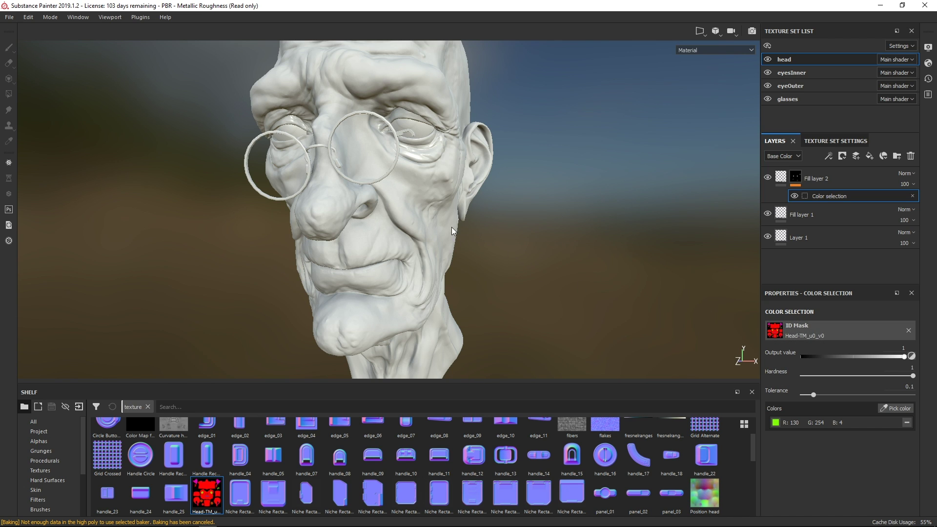
pyautogui.keyDown('alt'); pyautogui.moveTo(451, 226); pyautogui.dragTo(500, 305); pyautogui.keyUp('alt')
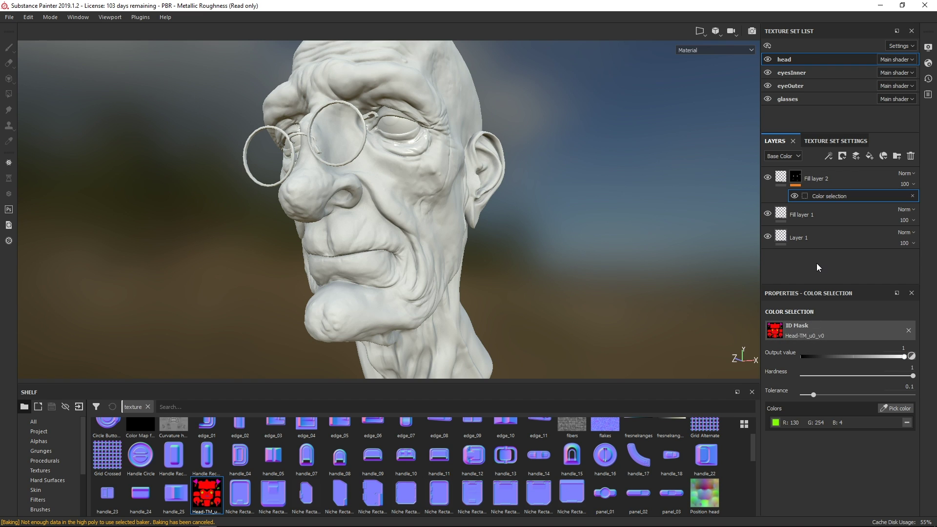
pyautogui.scroll(1, 373, 281)
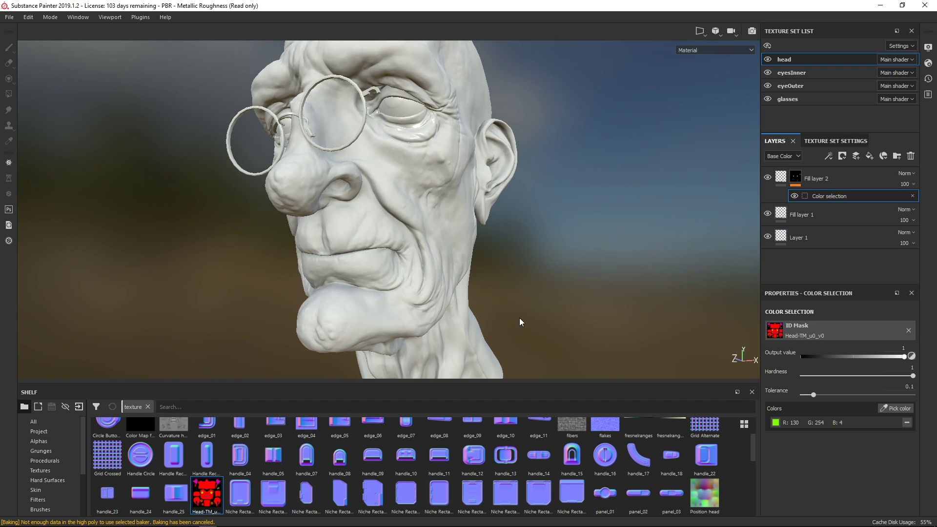
# Step: Add the blue lip colour and the magenta ear colour to the mask's color selection
pyautogui.click(887, 408)
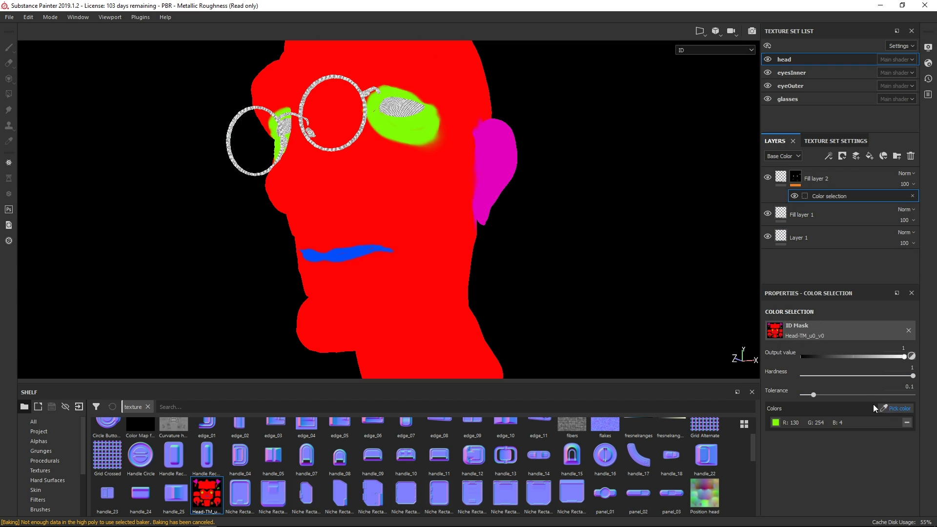
pyautogui.click(352, 254)
pyautogui.keyDown('alt'); pyautogui.moveTo(320, 256); pyautogui.dragTo(683, 305, button='right'); pyautogui.keyUp('alt')
pyautogui.keyDown('alt'); pyautogui.moveTo(385, 249); pyautogui.dragTo(516, 266); pyautogui.keyUp('alt')
pyautogui.keyDown('alt'); pyautogui.moveTo(517, 266); pyautogui.dragTo(538, 233, button='right'); pyautogui.keyUp('alt')
pyautogui.keyDown('alt'); pyautogui.moveTo(538, 233); pyautogui.dragTo(517, 233); pyautogui.keyUp('alt')
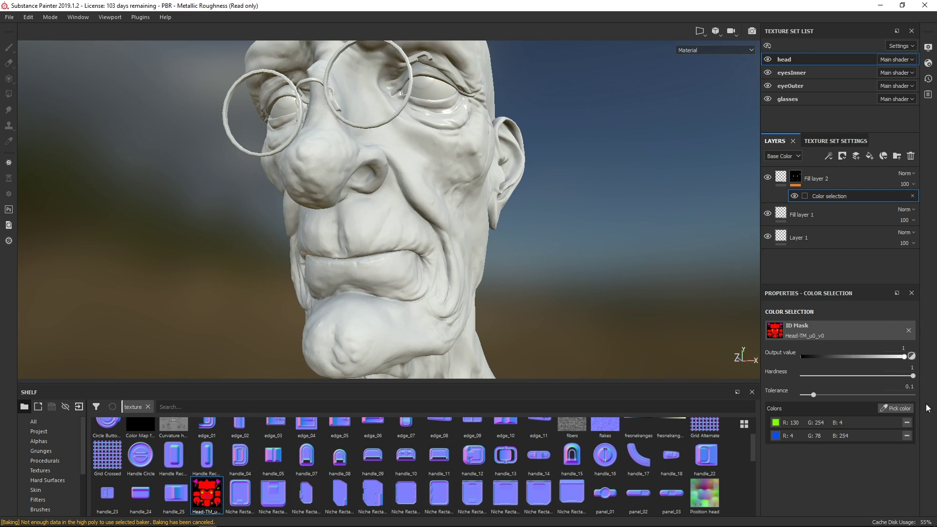
pyautogui.click(895, 408)
pyautogui.click(506, 153)
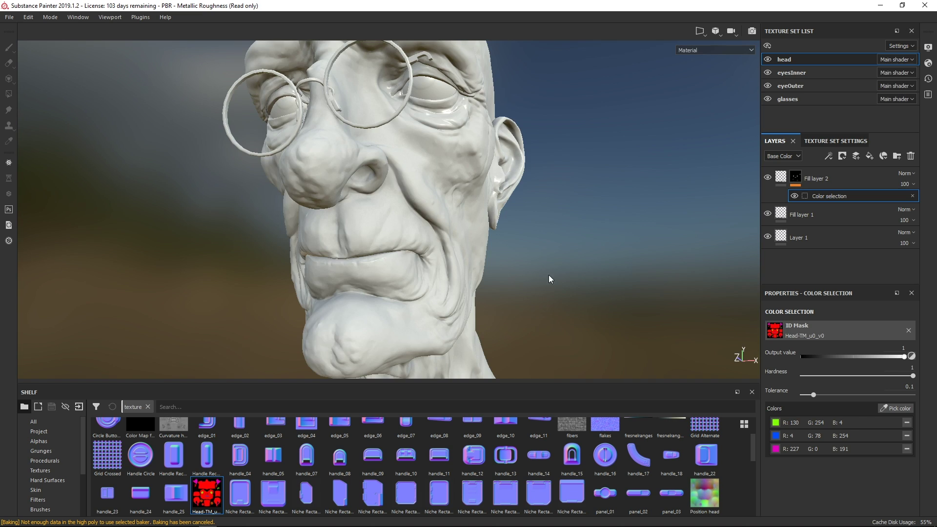
# Step: View the mask of Fill layer 2 and soften its color selection with hardness 0 and tolerance 0.4
pyautogui.press('c')
pyautogui.press('c')
pyautogui.press('c')
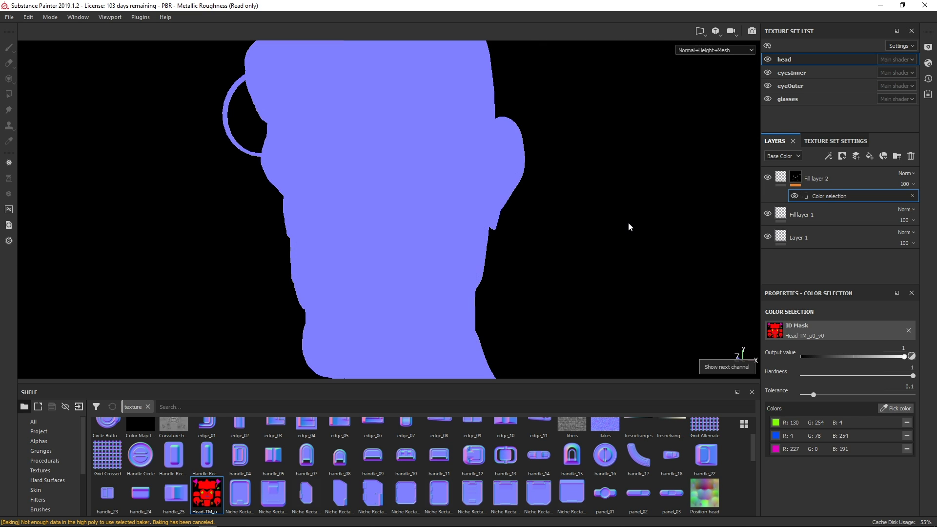
pyautogui.press('m')
pyautogui.keyDown('alt'); pyautogui.moveTo(603, 203); pyautogui.dragTo(513, 268, button='right'); pyautogui.keyUp('alt')
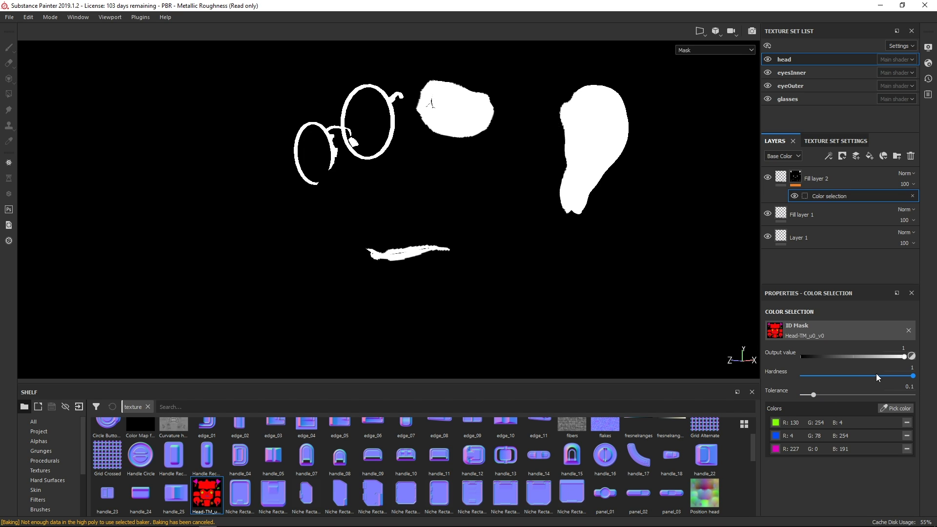
pyautogui.moveTo(912, 376); pyautogui.dragTo(795, 378)
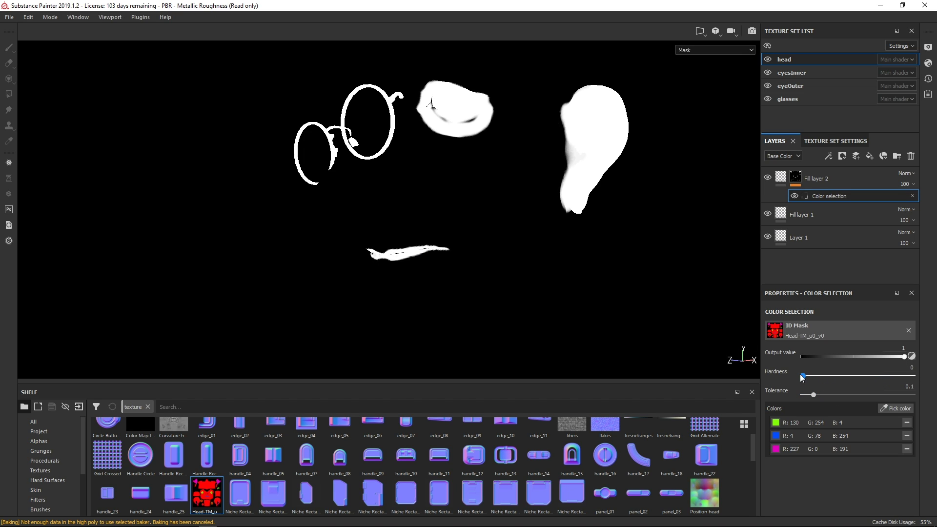
pyautogui.moveTo(811, 394); pyautogui.dragTo(846, 395)
pyautogui.press('m')
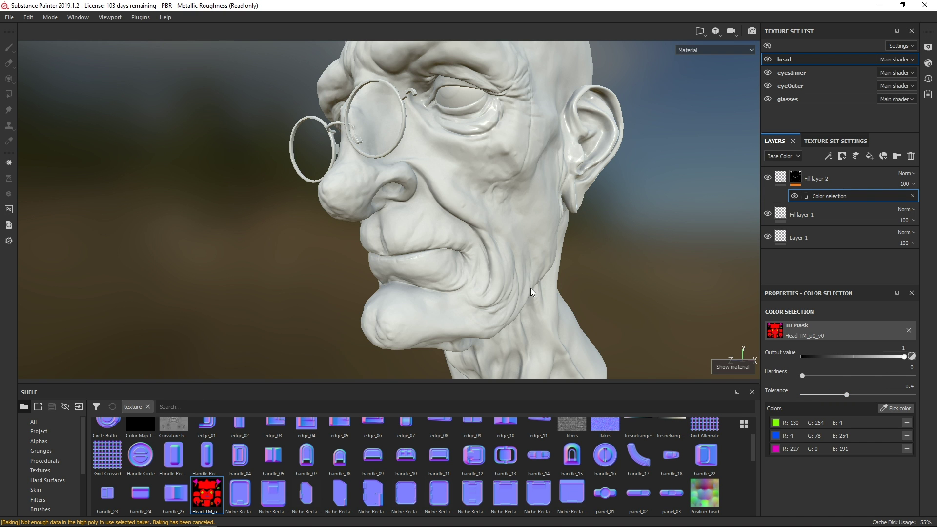
pyautogui.keyDown('alt'); pyautogui.moveTo(542, 235); pyautogui.dragTo(507, 246); pyautogui.keyUp('alt')
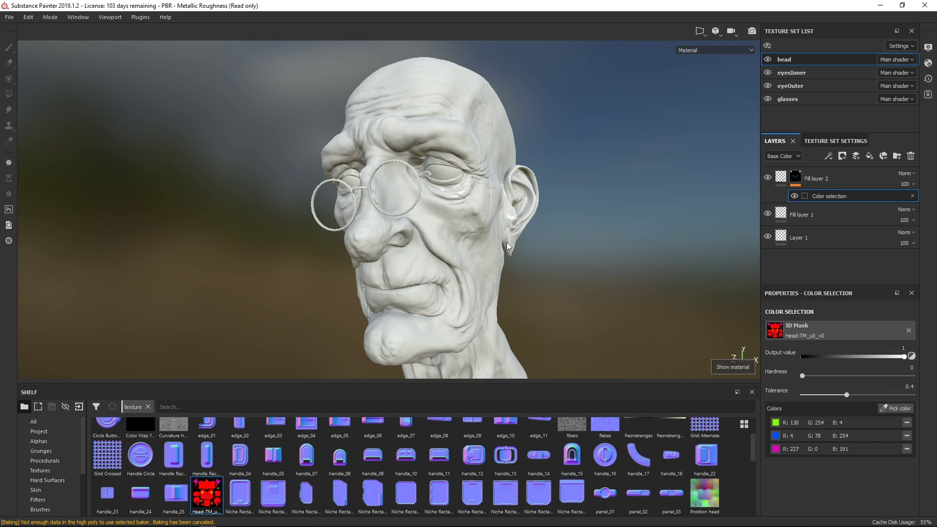
pyautogui.moveTo(483, 266)
pyautogui.keyDown('alt'); pyautogui.mouseDown(button='right')
pyautogui.moveTo(487, 254)
pyautogui.moveTo(540, 244)
pyautogui.mouseUp(button='right'); pyautogui.keyUp('alt')
pyautogui.keyDown('alt'); pyautogui.moveTo(573, 280); pyautogui.dragTo(570, 288); pyautogui.keyUp('alt')
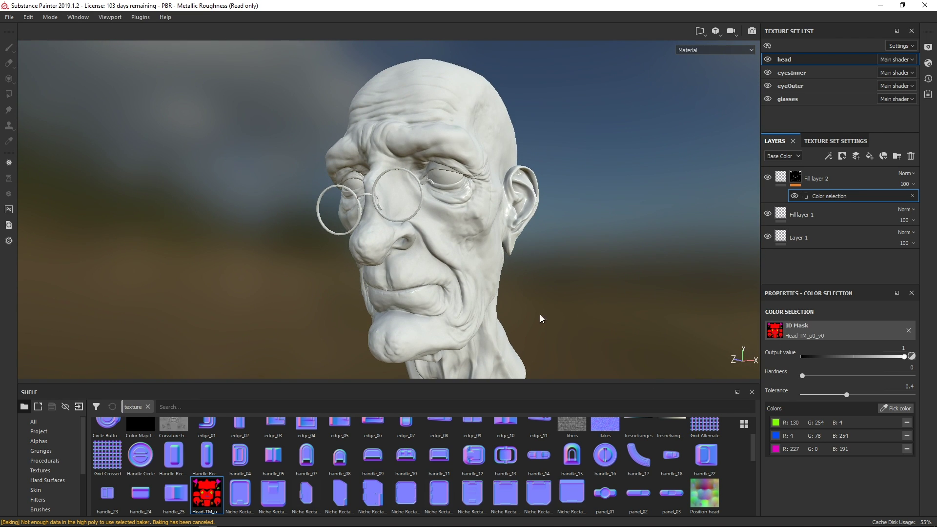